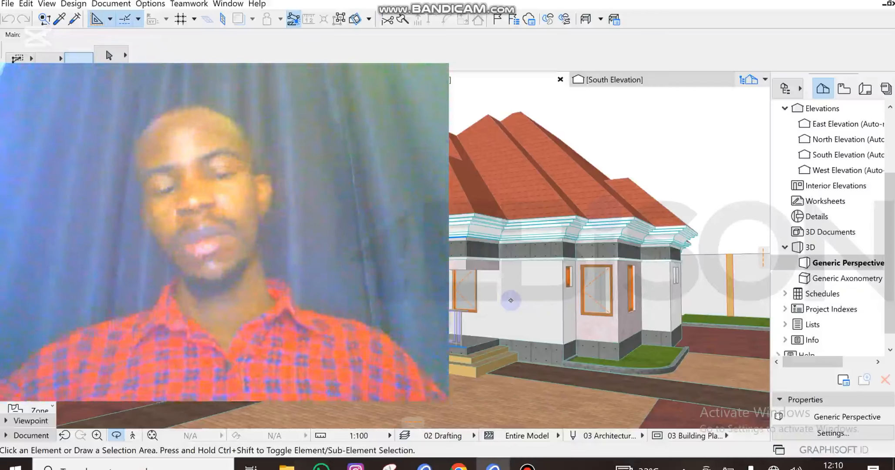
Step: Examine the stepped cornice beneath the eaves of the house from several angles and distances in the 3D view
shift+middle_drag(478, 297, 462, 297)
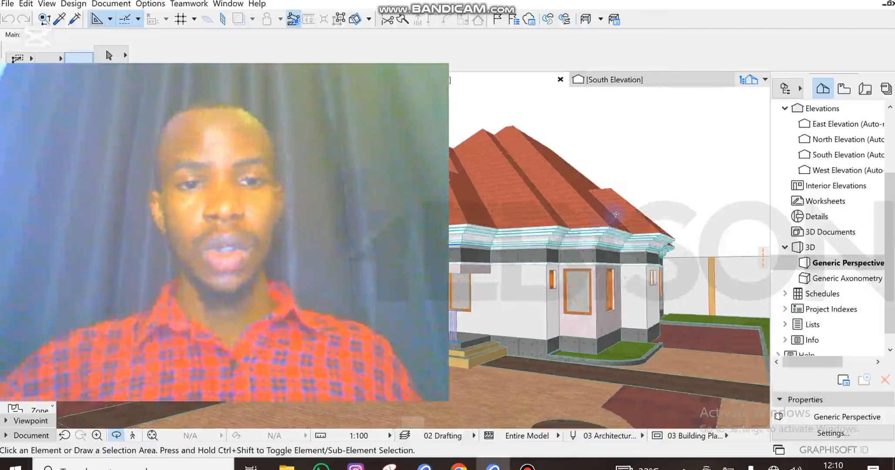
shift+middle_drag(614, 218, 616, 215)
scroll(616, 214, up, 3)
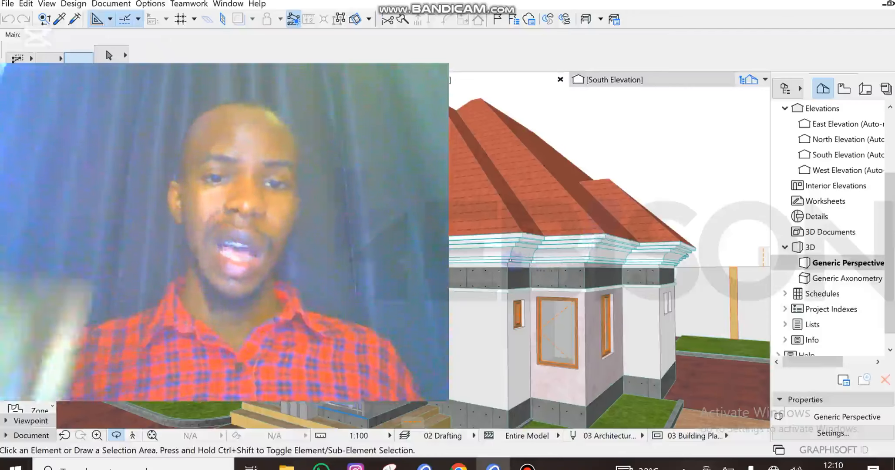
scroll(490, 263, up, 2)
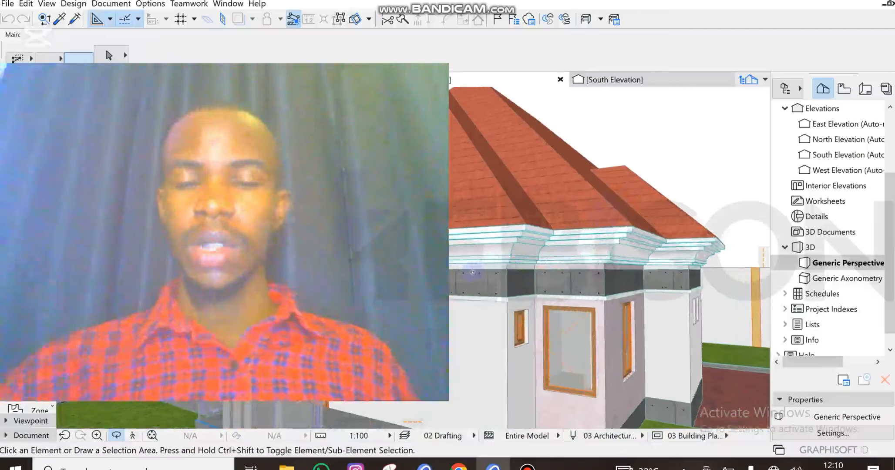
scroll(473, 272, down, 3)
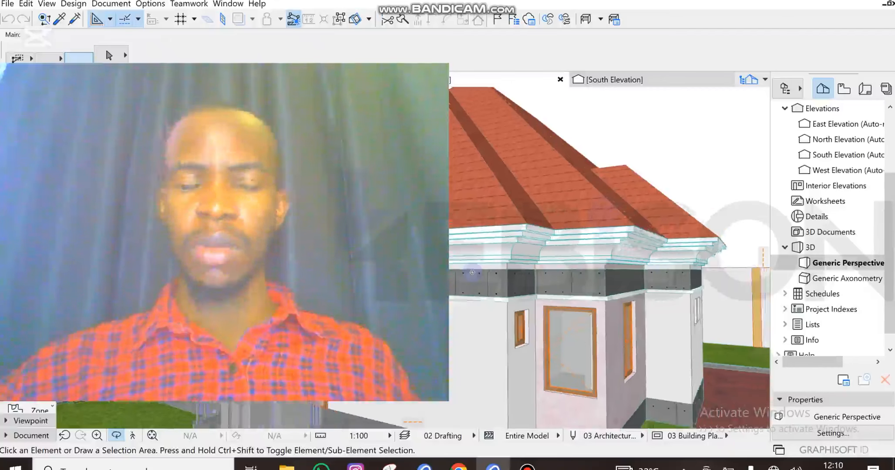
scroll(512, 265, down, 4)
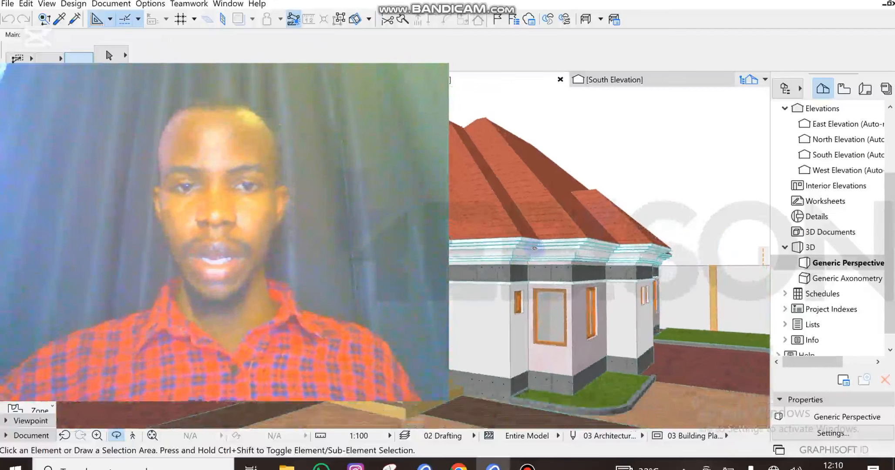
scroll(512, 265, up, 2)
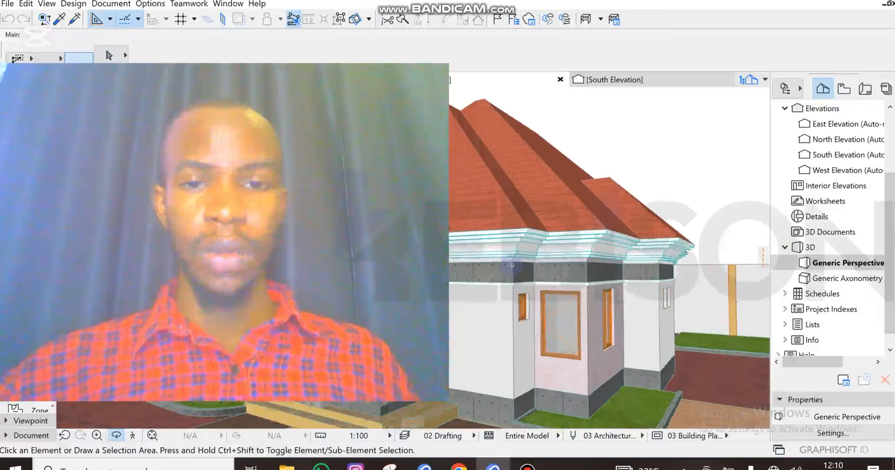
scroll(462, 254, up, 3)
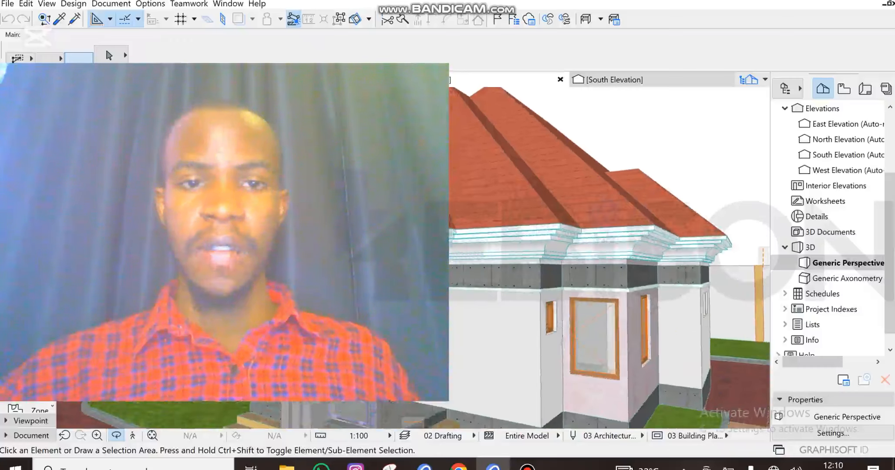
scroll(529, 248, up, 4)
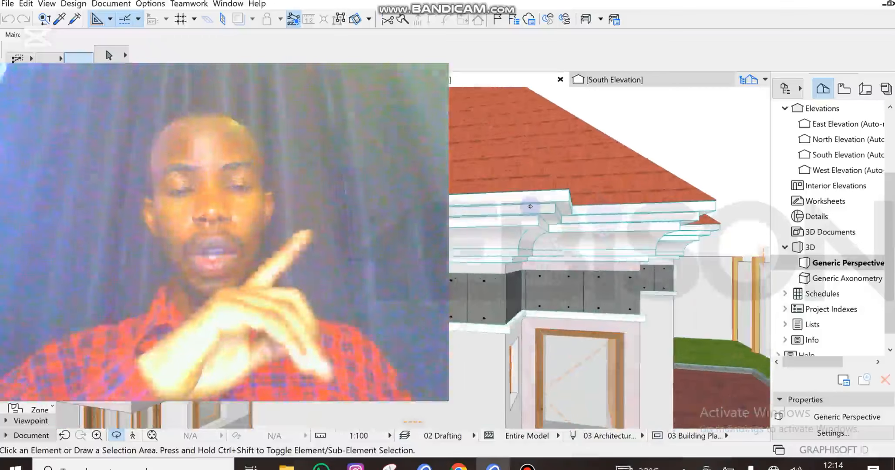
scroll(525, 234, down, 3)
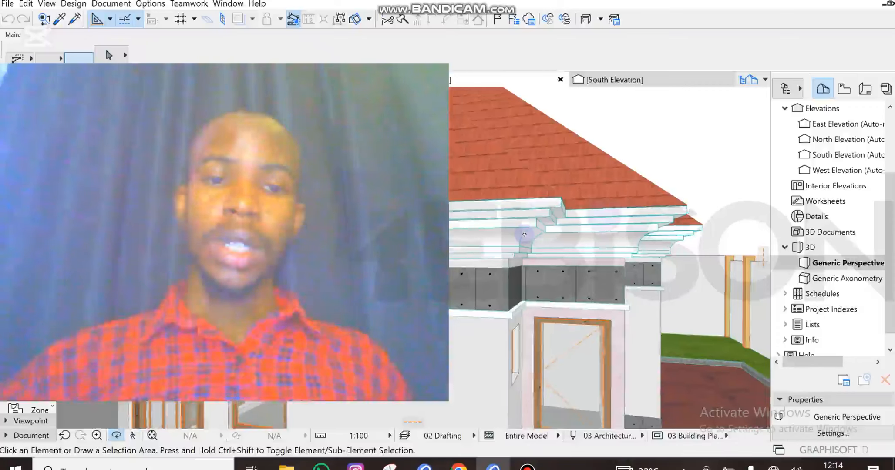
scroll(525, 234, down, 3)
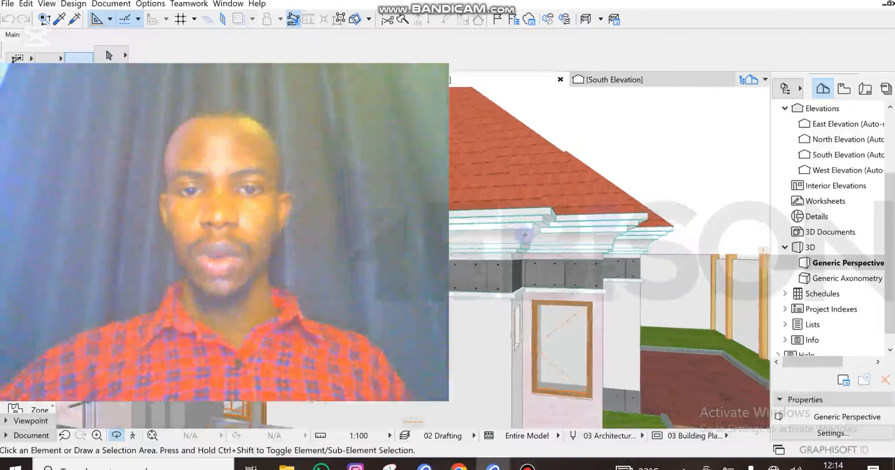
scroll(537, 231, down, 1)
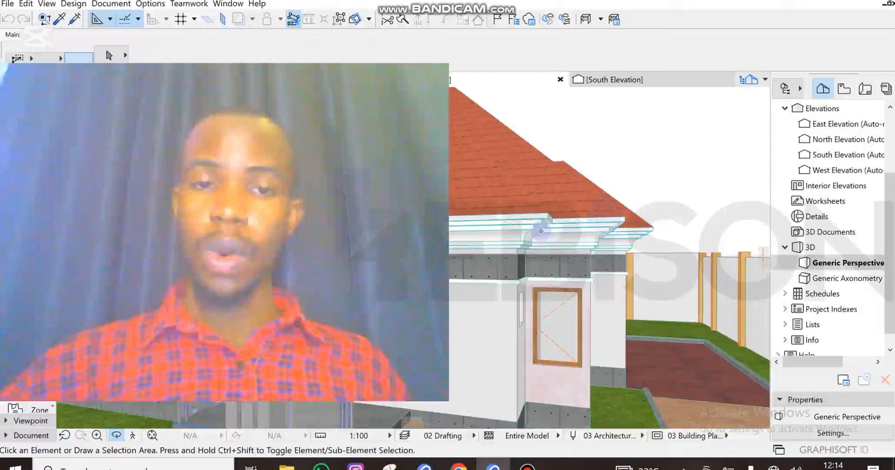
scroll(545, 247, down, 2)
scroll(545, 247, down, 1)
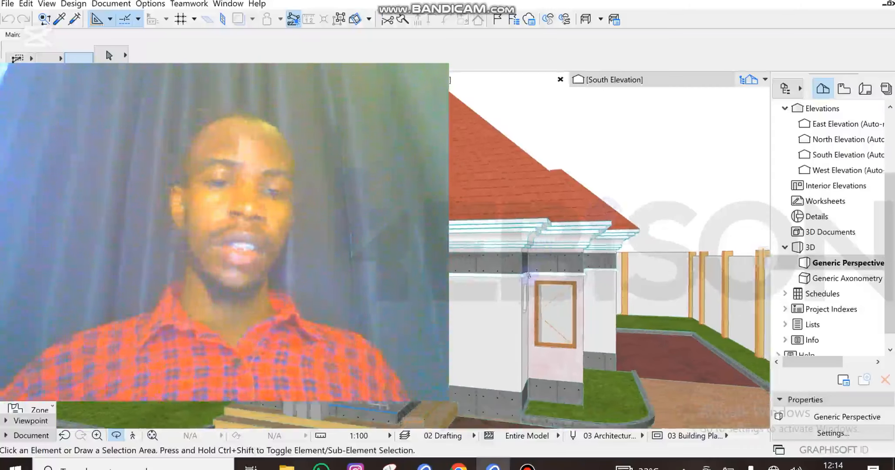
scroll(529, 276, up, 1)
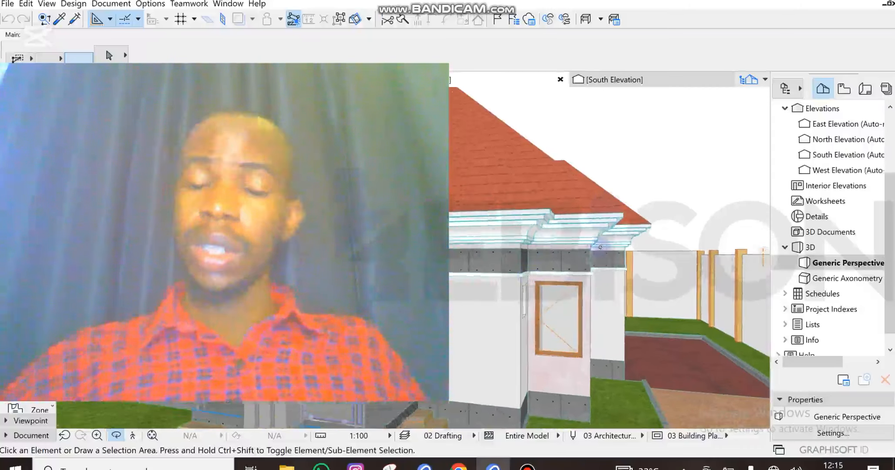
scroll(592, 304, down, 2)
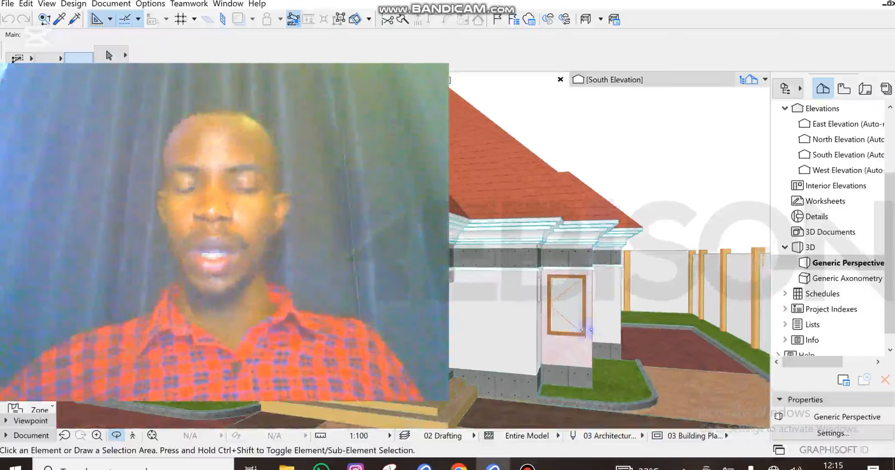
shift+middle_drag(588, 330, 538, 330)
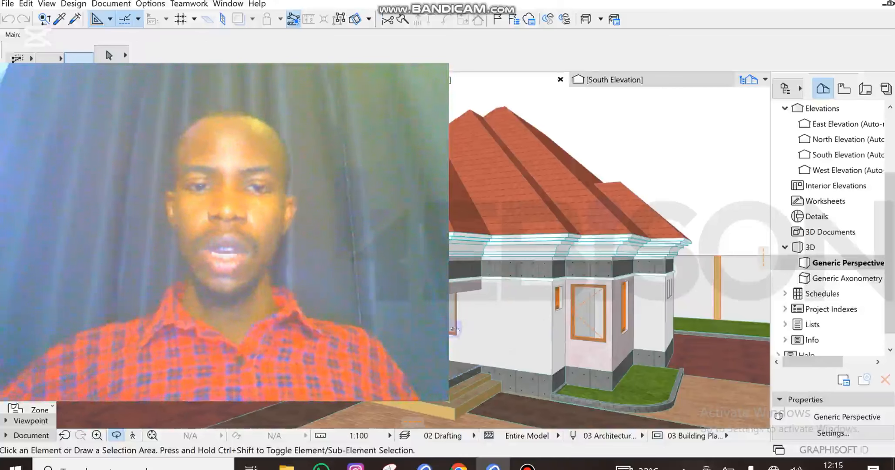
shift+middle_drag(453, 329, 433, 329)
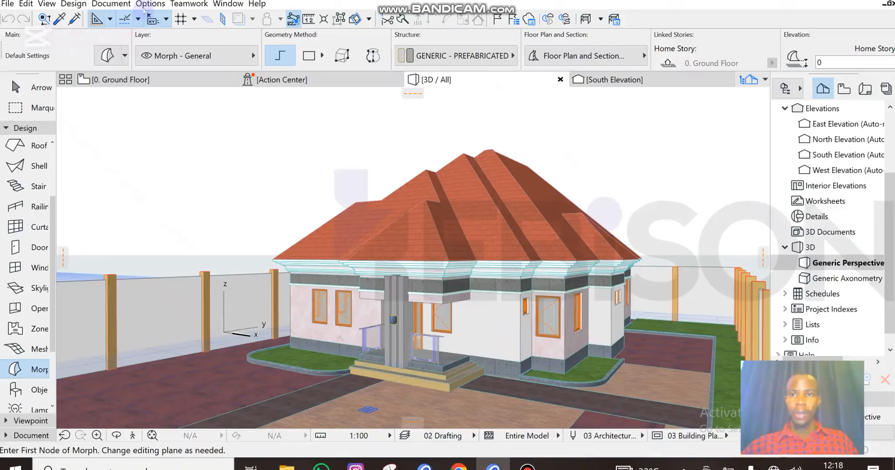
Step: Open the Profile Manager and start editing the Custom complex profile, placing the manager clear of the drawing area
click(144, 5)
mouse_move(182, 70)
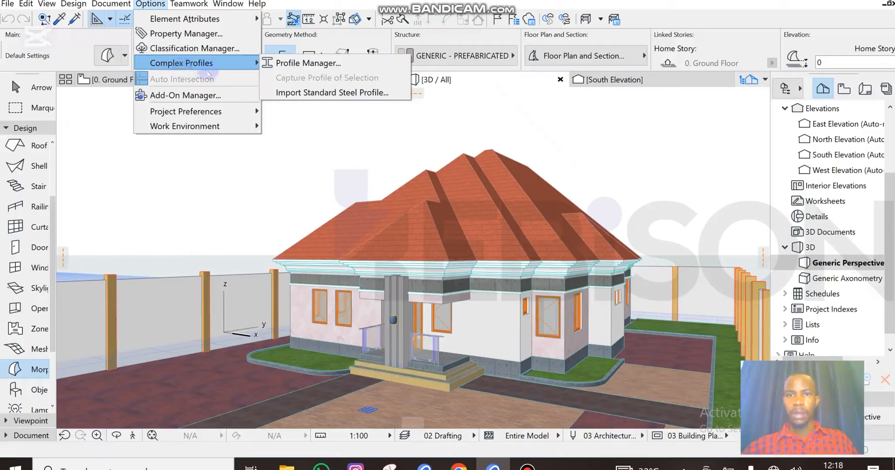
click(282, 66)
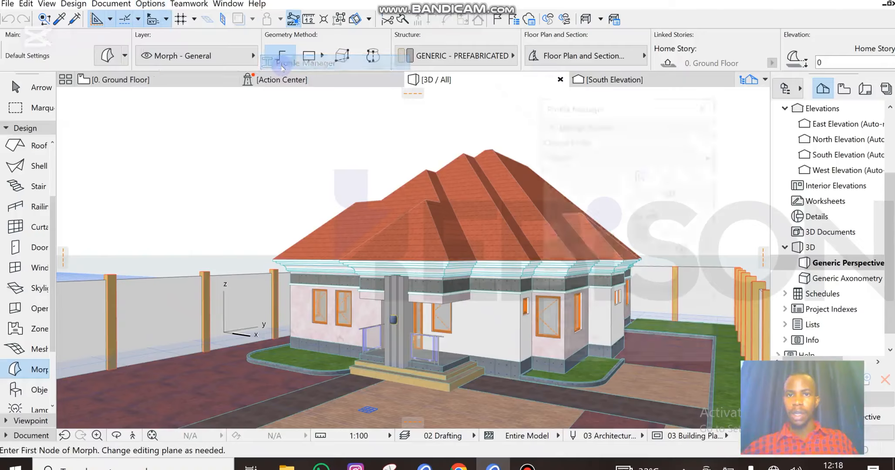
drag(643, 107, 241, 122)
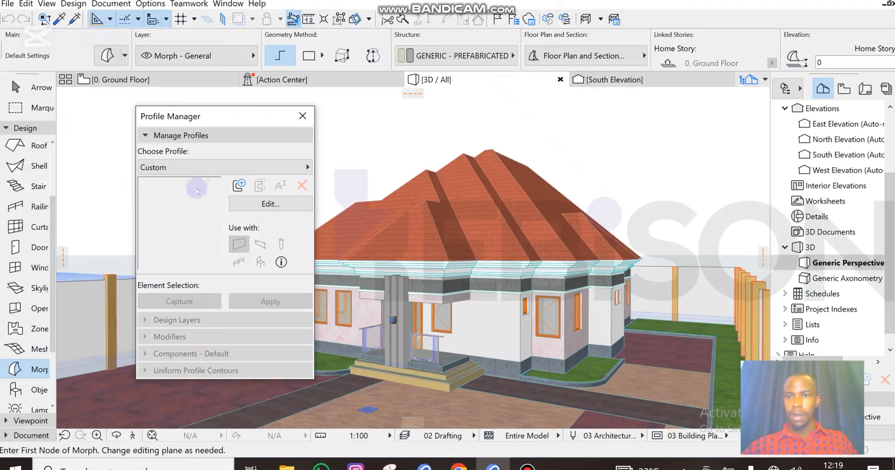
click(222, 166)
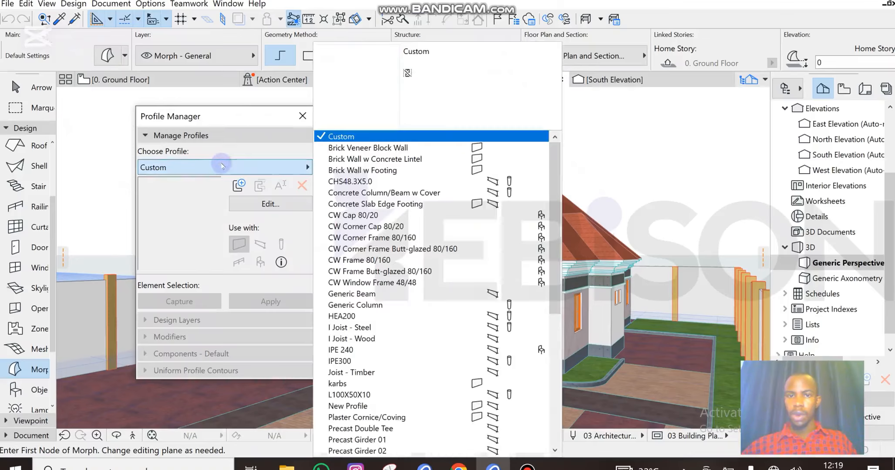
click(222, 166)
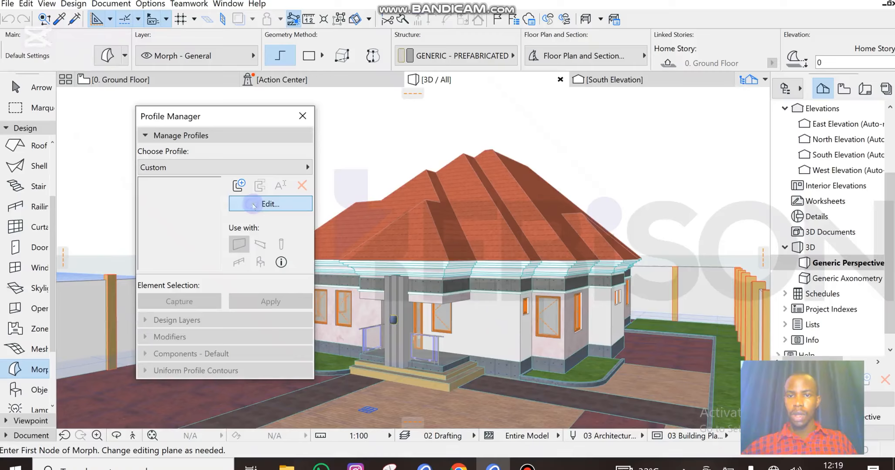
click(270, 205)
drag(229, 117, 689, 117)
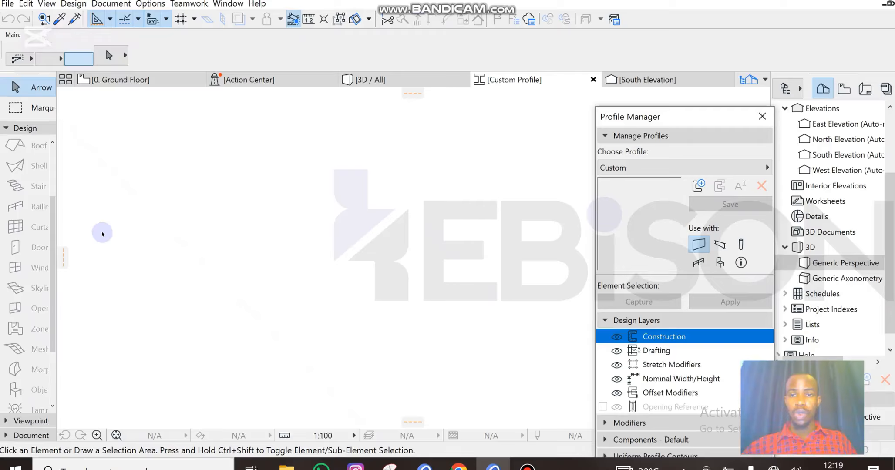
Step: Draw a vertical line 750 long upward from the profile origin with the Line tool as the start of the outline
click(108, 241)
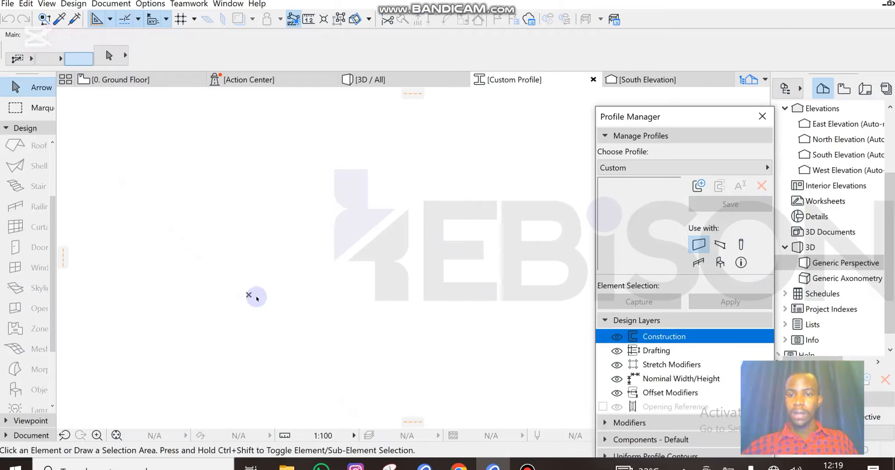
scroll(39, 218, down, 3)
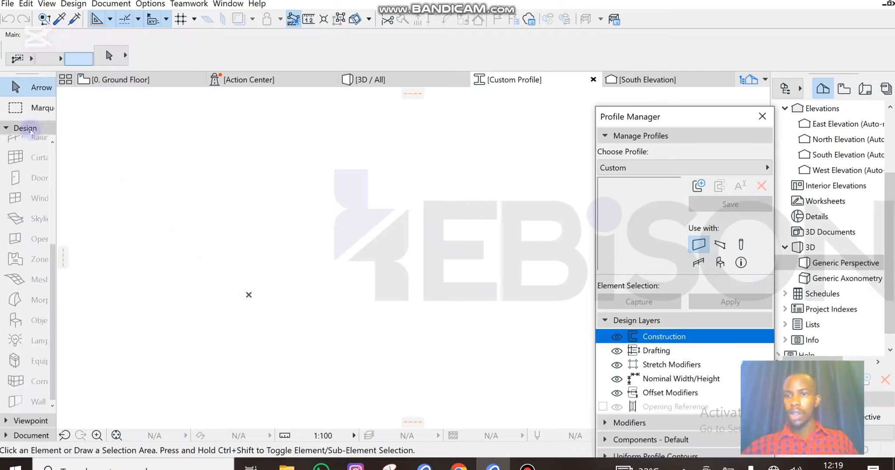
click(25, 128)
click(27, 157)
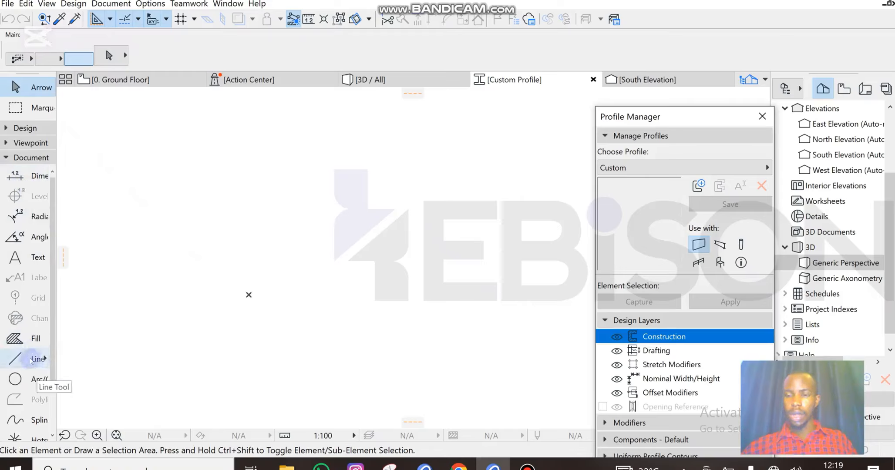
click(32, 359)
click(249, 295)
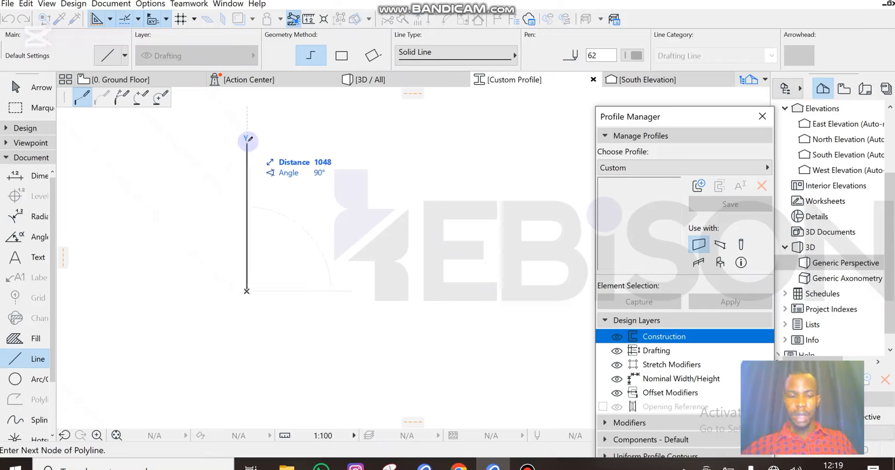
text(750)
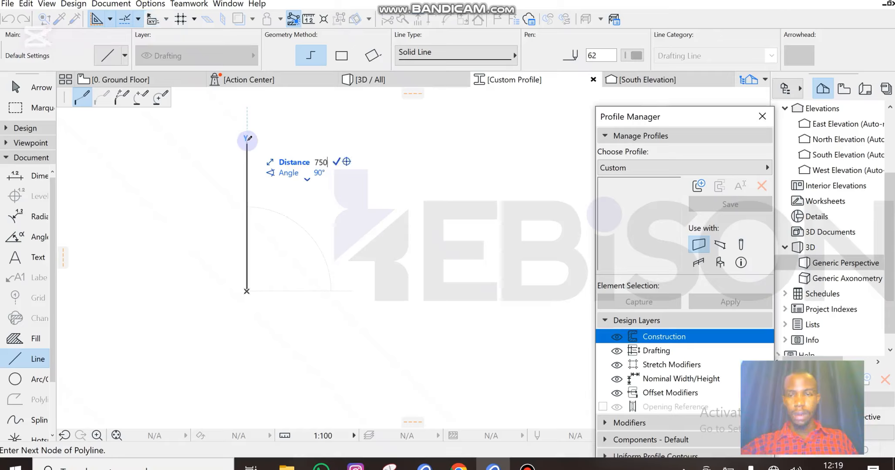
key(Return)
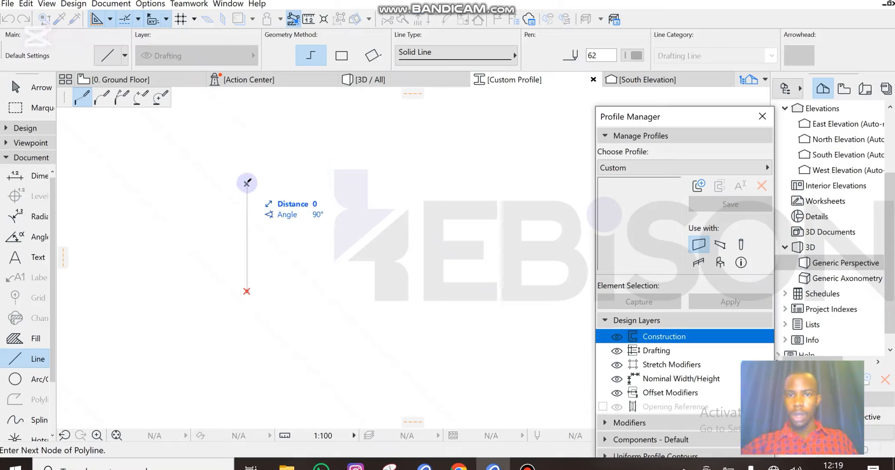
scroll(313, 179, up, 3)
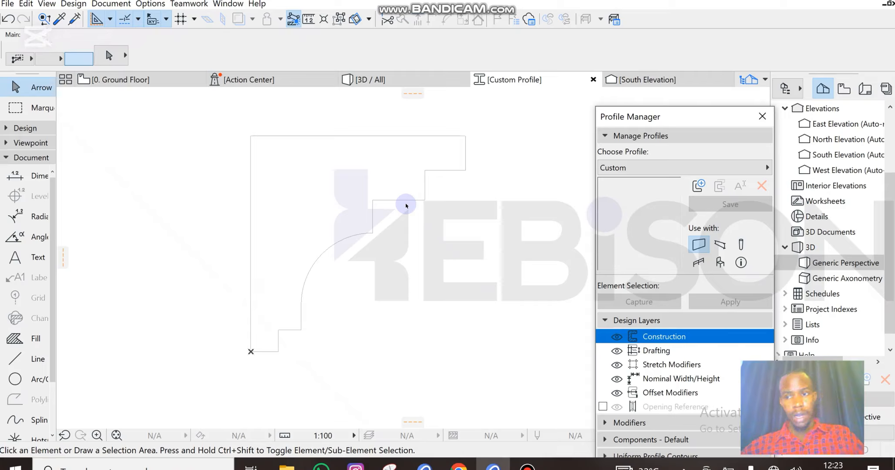
Step: Fill the closed stepped cornice outline with the Tile - Wall fill using an automatic boundary fill
click(34, 338)
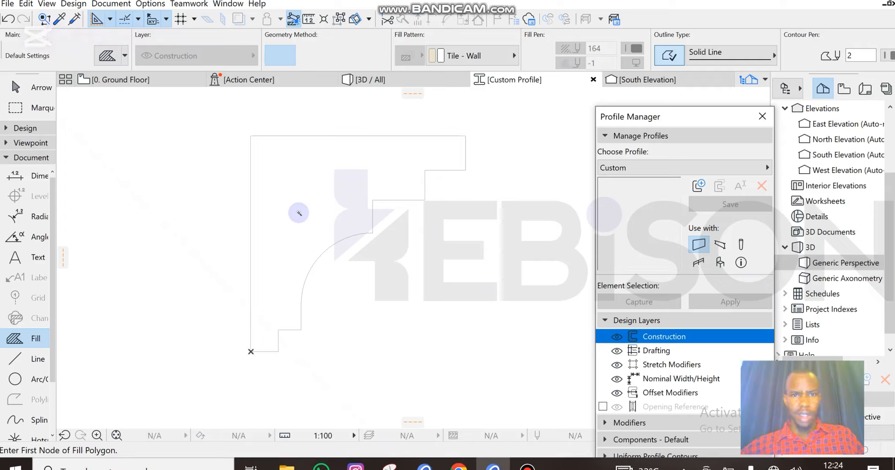
click(298, 213)
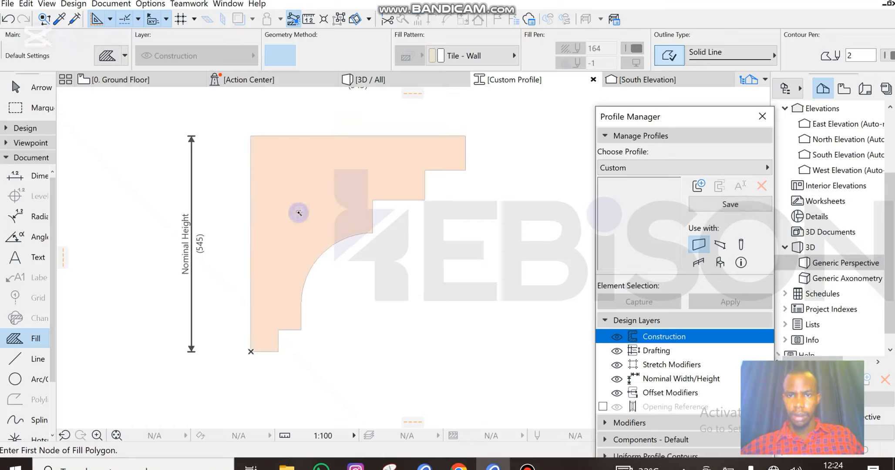
scroll(298, 213, down, 3)
scroll(336, 172, up, 3)
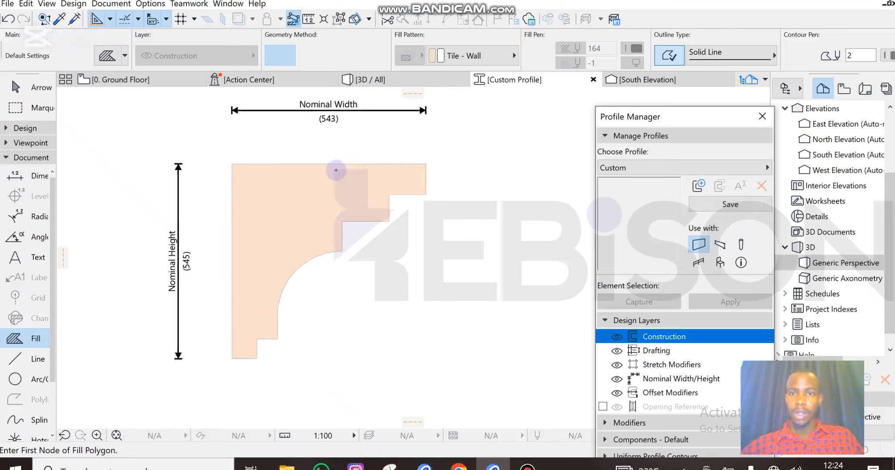
key(Escape)
scroll(353, 198, down, 2)
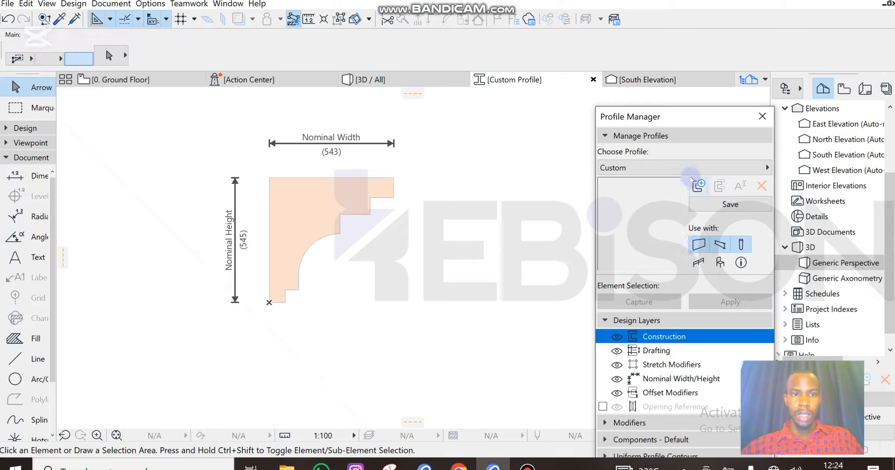
Step: Save the stepped cornice as a new complex profile named ppa
click(728, 207)
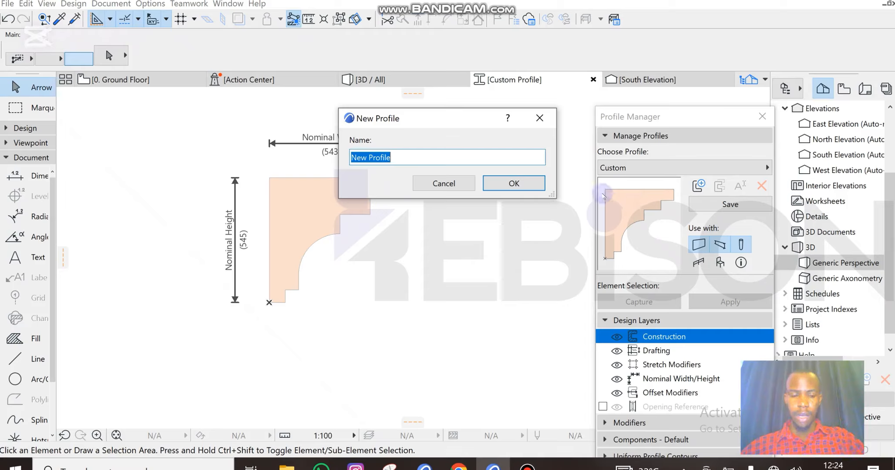
text(ppa)
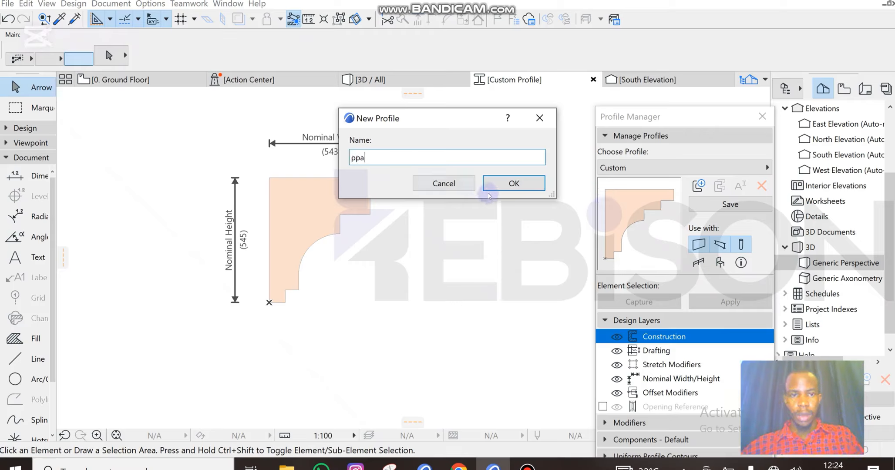
click(508, 184)
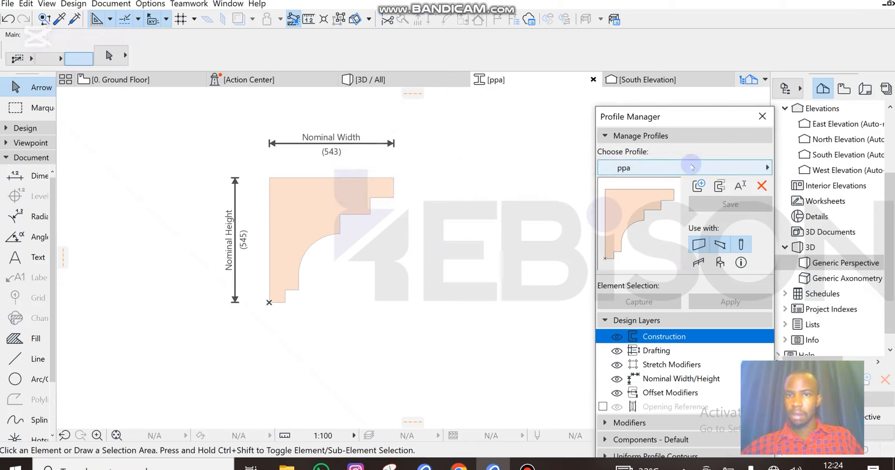
Step: Switch to the ground floor plan and look over the building layouts drawn there
click(147, 80)
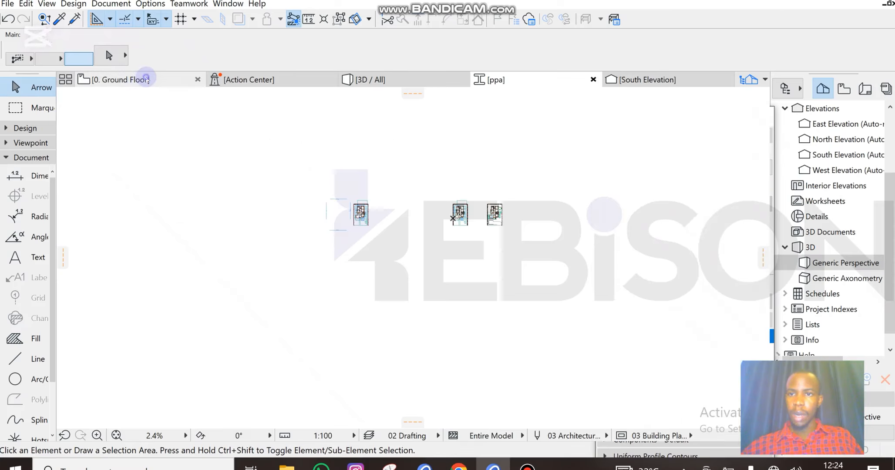
scroll(361, 214, up, 6)
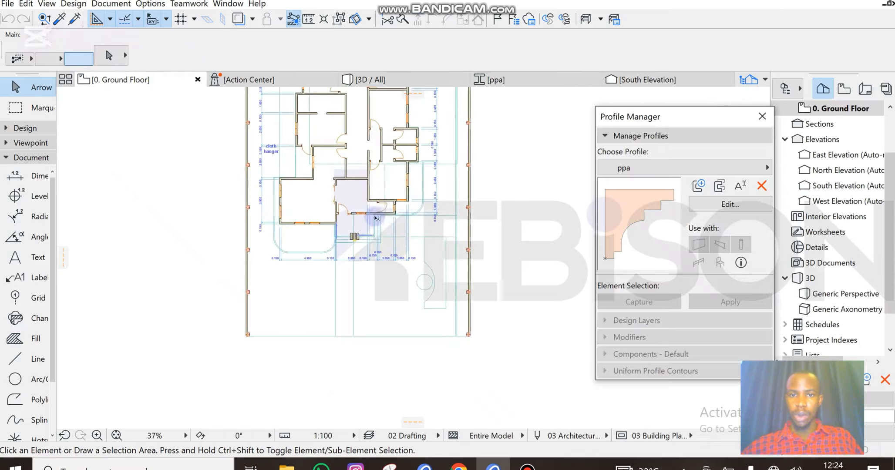
scroll(383, 212, down, 3)
scroll(383, 212, down, 4)
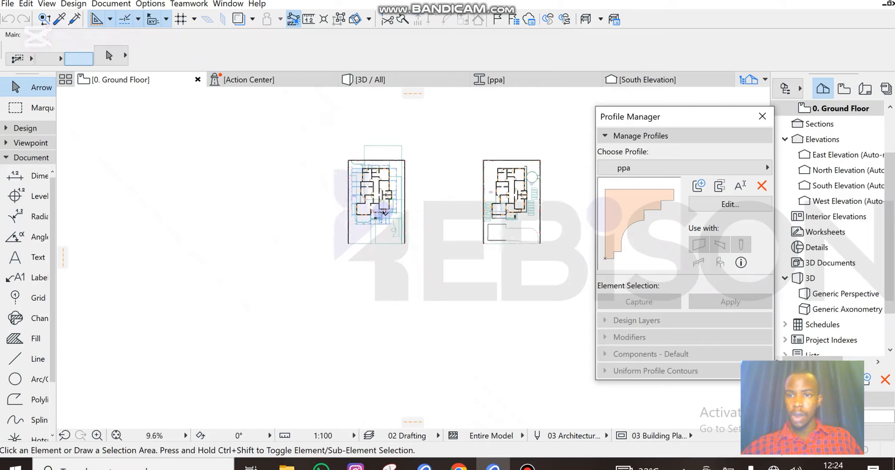
scroll(386, 193, up, 1)
scroll(386, 194, down, 4)
scroll(222, 191, up, 3)
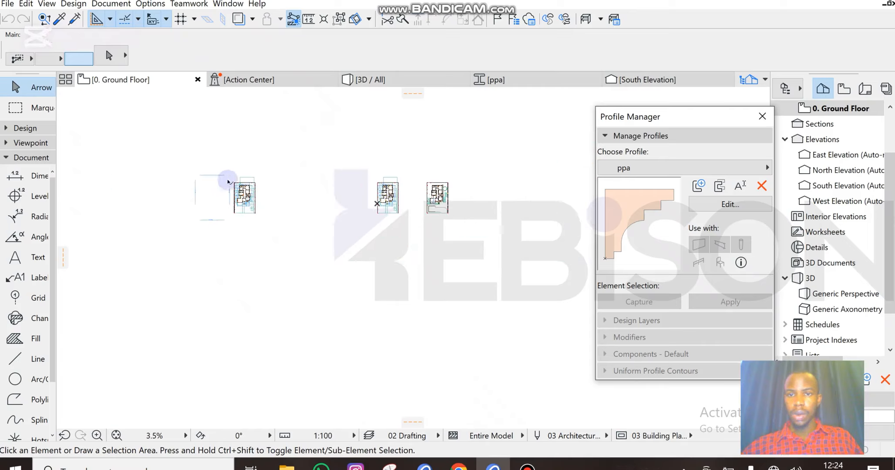
Step: Set the Wall tool's default structure to the complex profile ppa
click(29, 162)
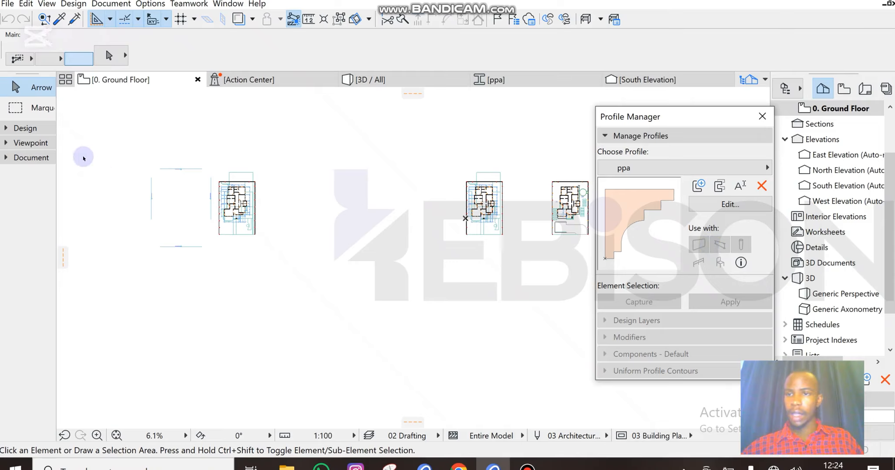
click(25, 128)
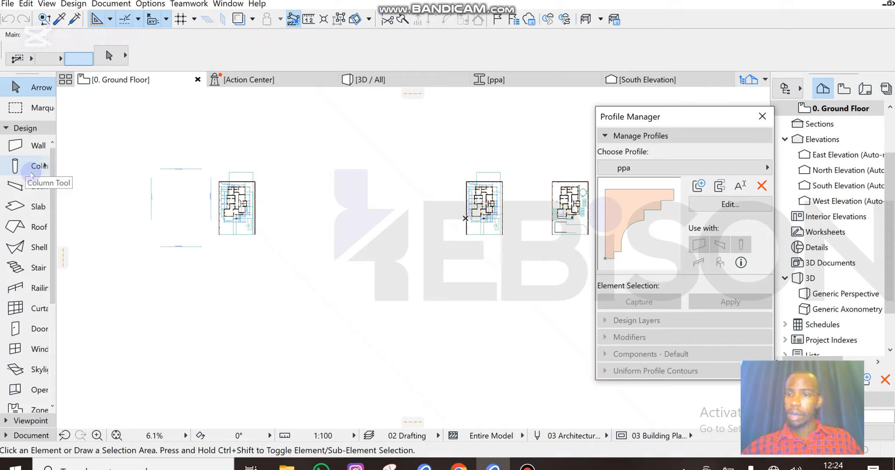
click(29, 149)
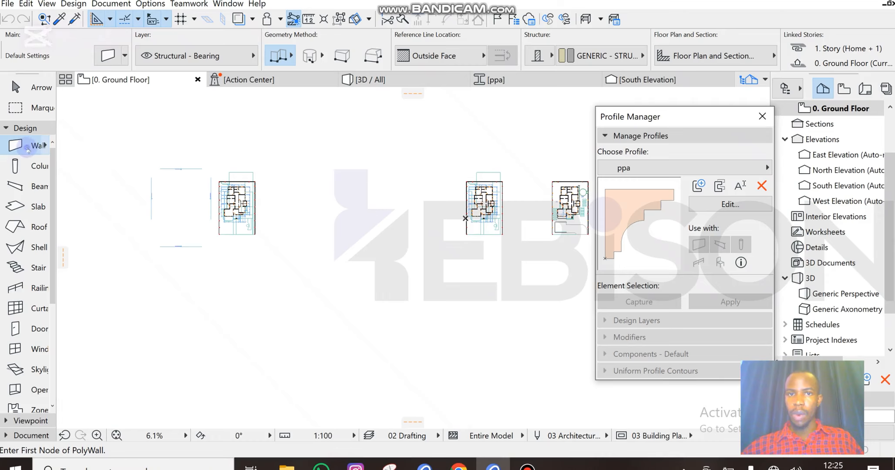
double_click(27, 148)
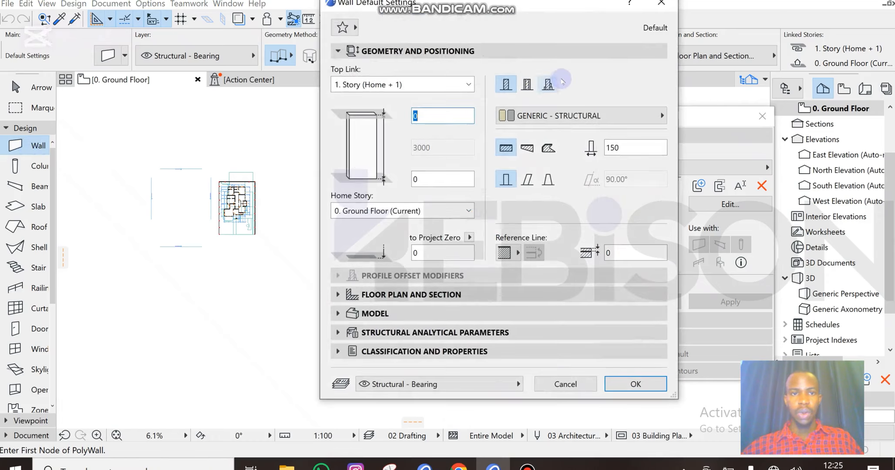
click(549, 85)
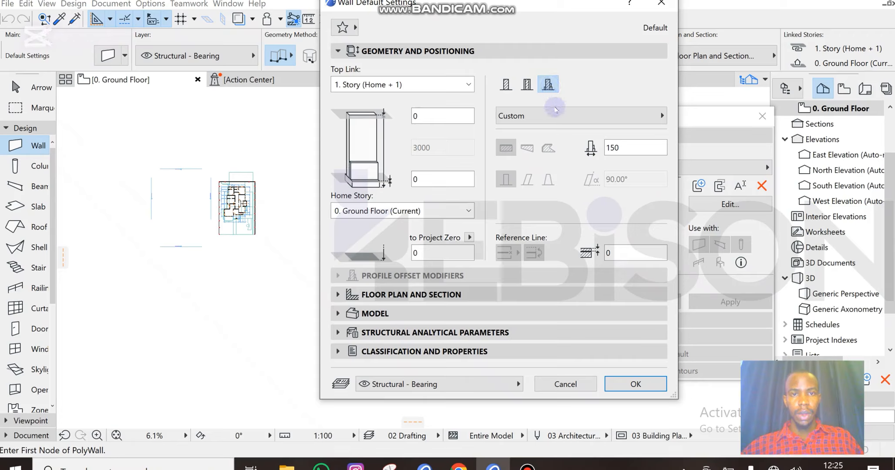
click(555, 115)
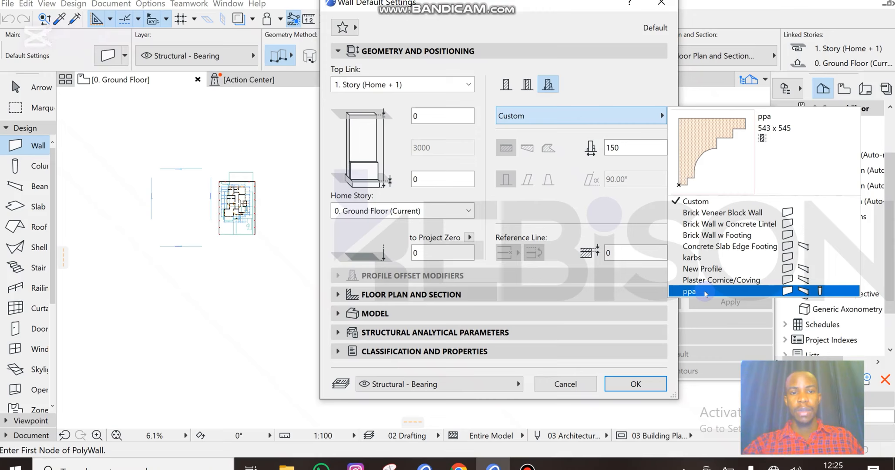
click(706, 292)
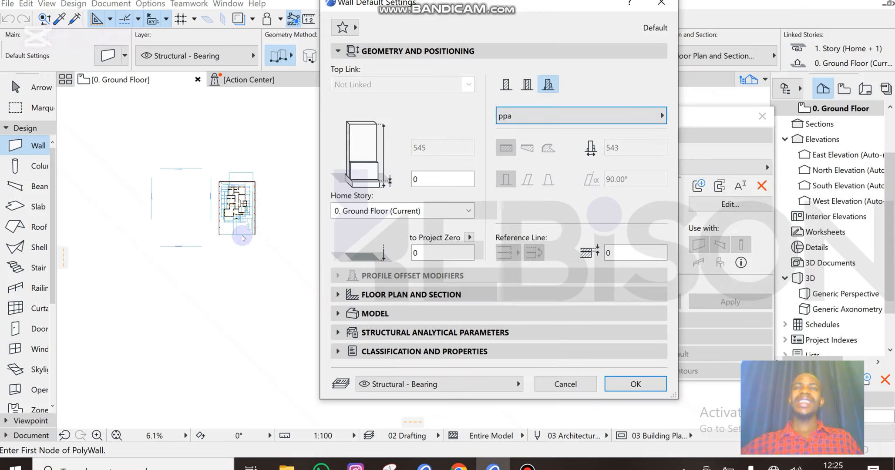
key(Return)
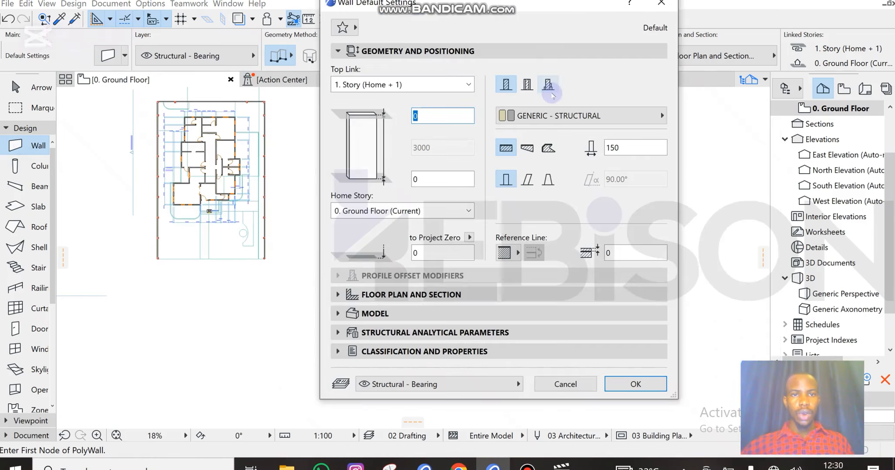
click(549, 84)
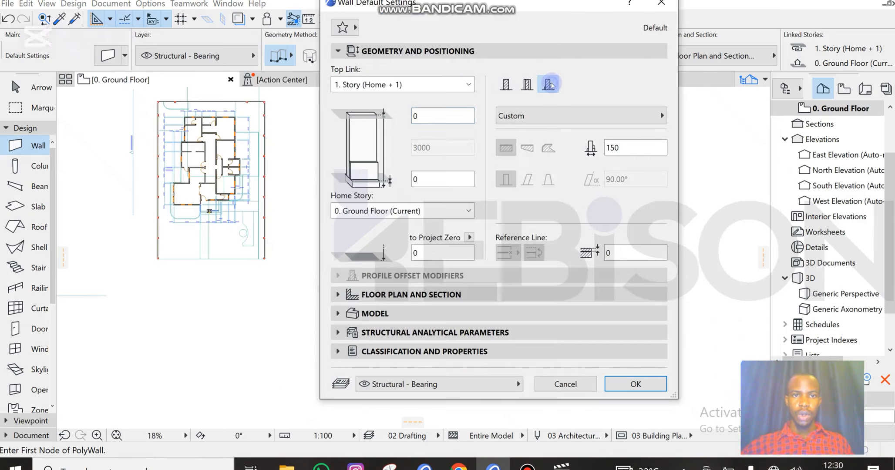
click(556, 119)
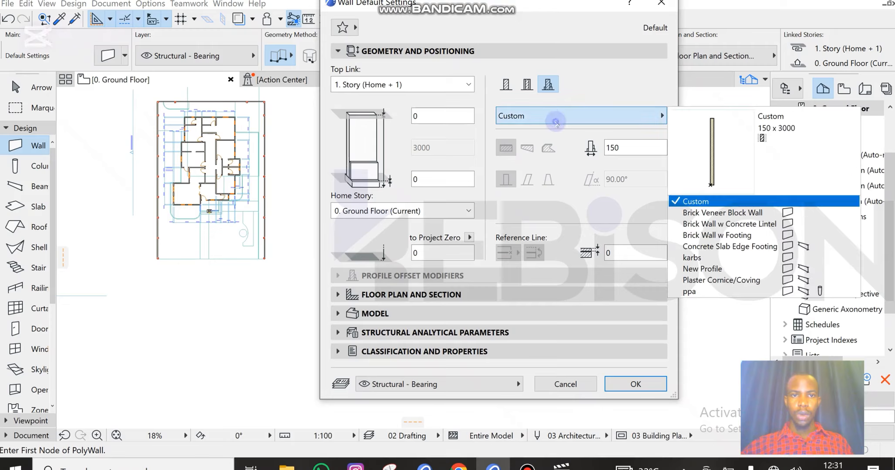
click(703, 291)
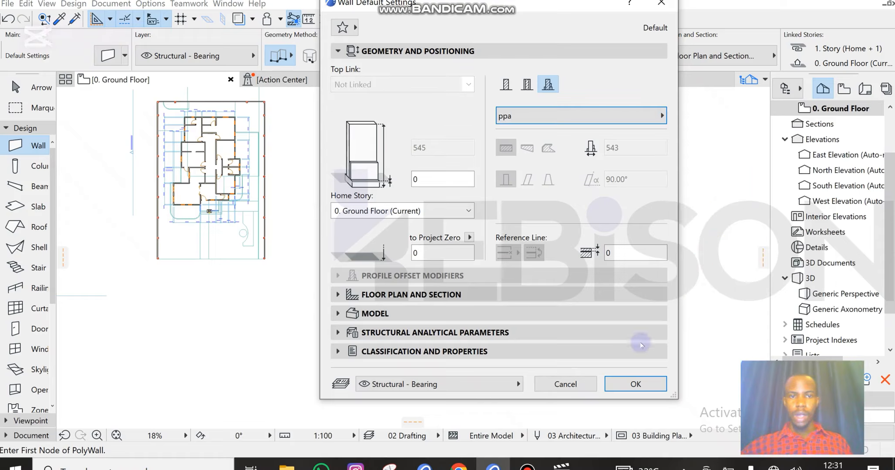
click(635, 384)
Step: Trace a closed chain of ppa profile walls along the outer face of the L-shaped building, starting and ending at its lower-left corner
scroll(393, 296, up, 6)
scroll(326, 226, down, 4)
scroll(386, 249, up, 4)
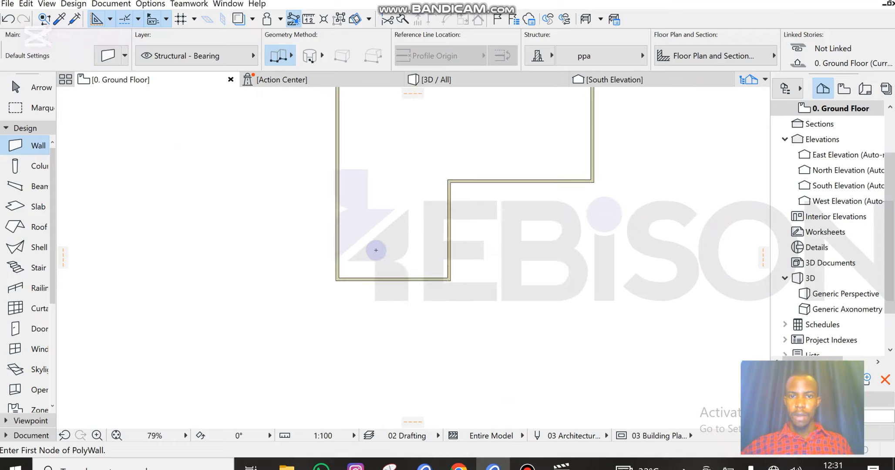
click(317, 292)
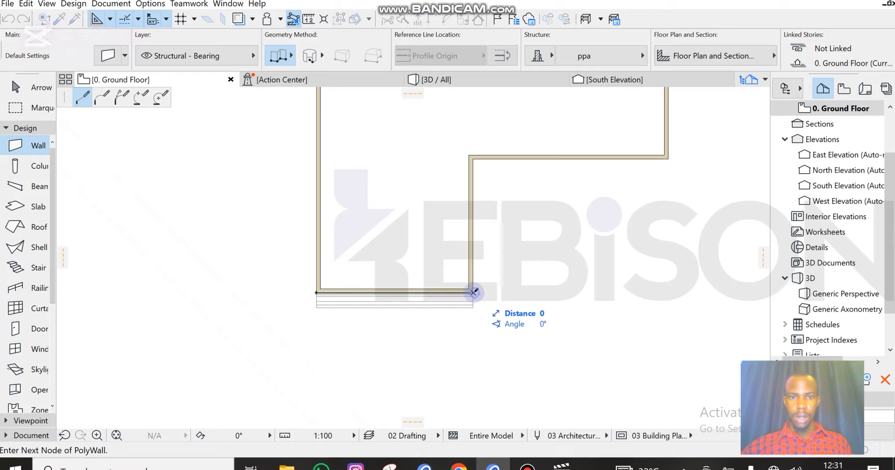
click(473, 159)
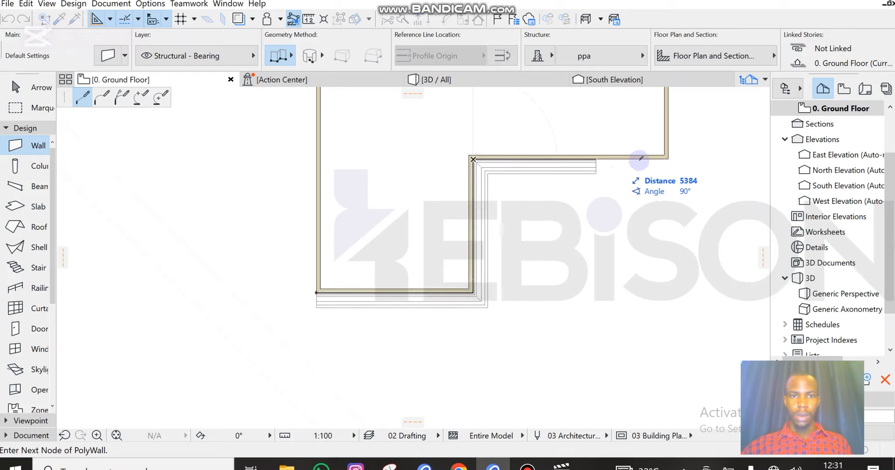
click(667, 157)
scroll(520, 251, down, 4)
scroll(584, 142, up, 4)
click(580, 139)
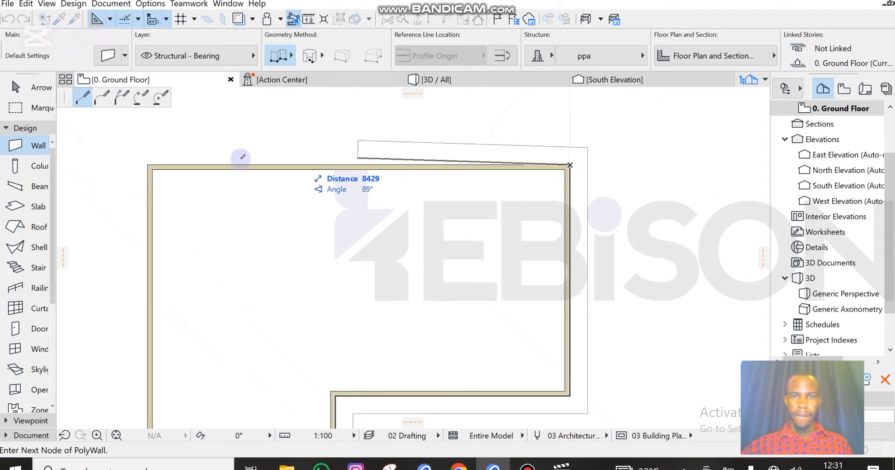
click(148, 166)
scroll(168, 148, down, 4)
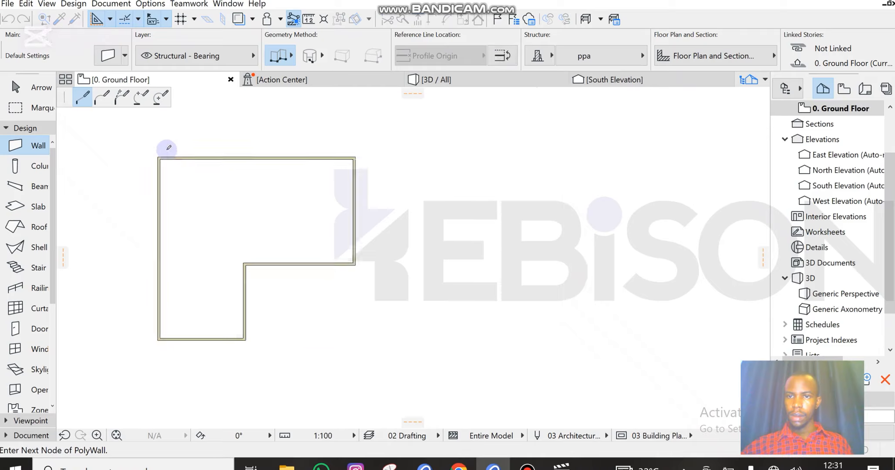
scroll(157, 299, up, 2)
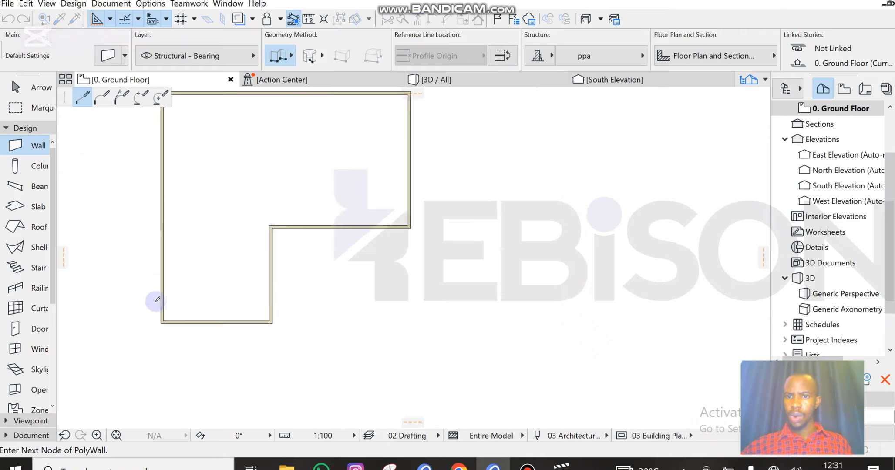
scroll(157, 299, up, 2)
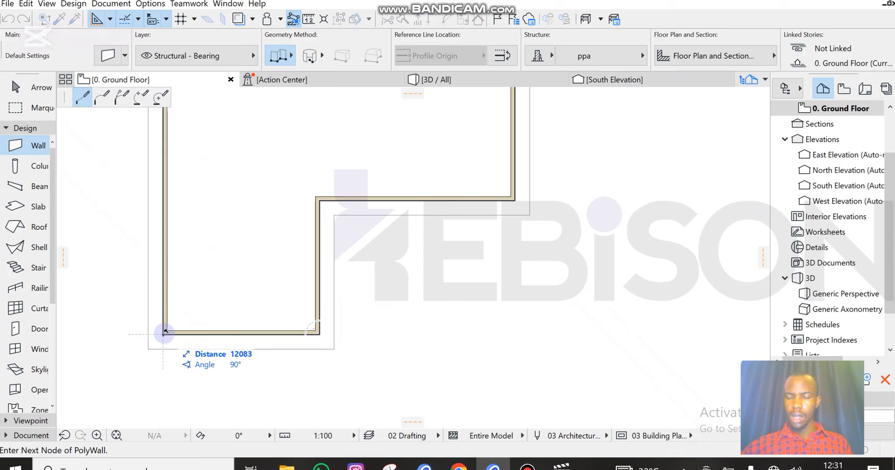
click(163, 334)
key(Escape)
Step: In the 3D view, override the surfaces of the grouped cornice walls with Ceramic - Porcelain
click(450, 82)
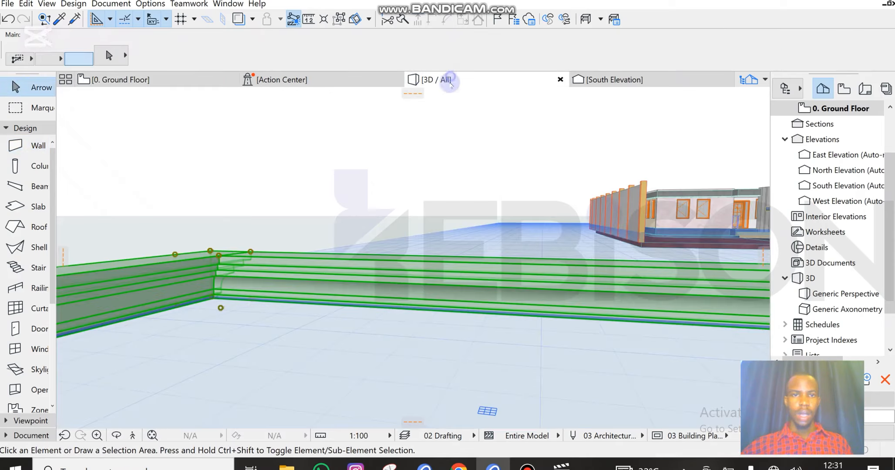
scroll(275, 308, down, 10)
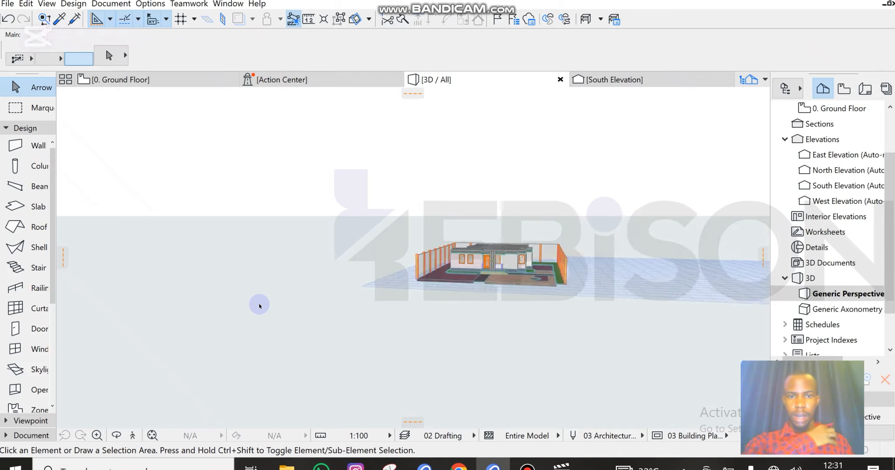
scroll(518, 305, up, 10)
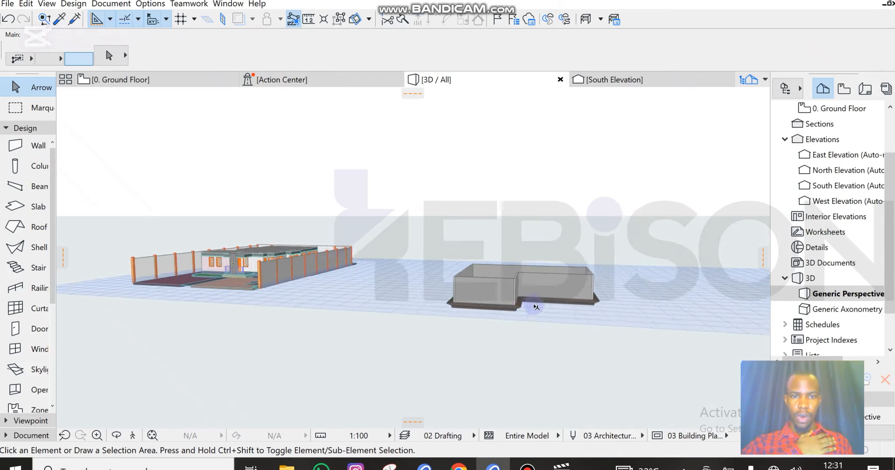
scroll(539, 299, up, 5)
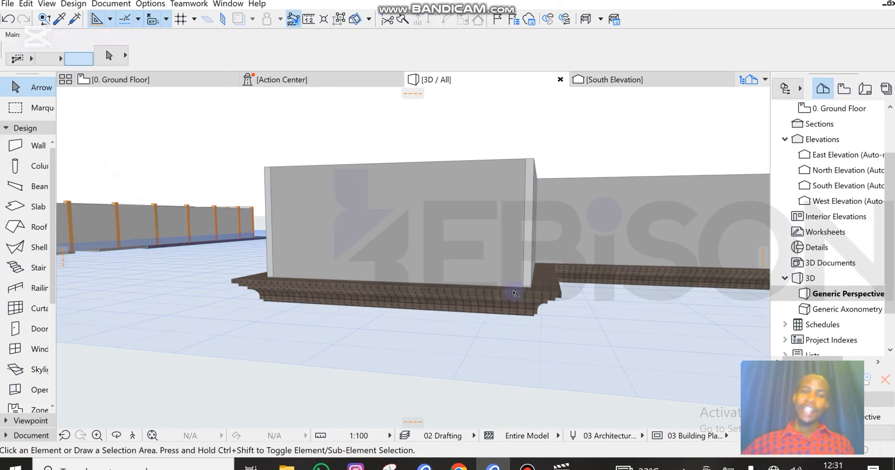
click(542, 298)
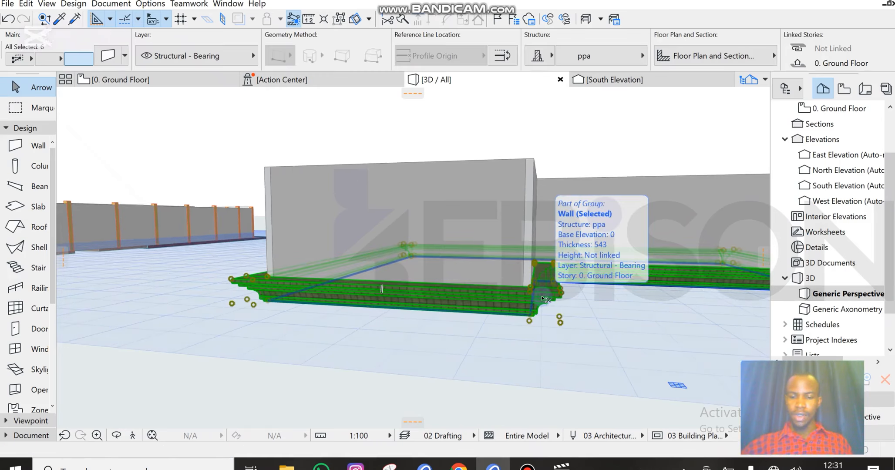
key(ctrl+t)
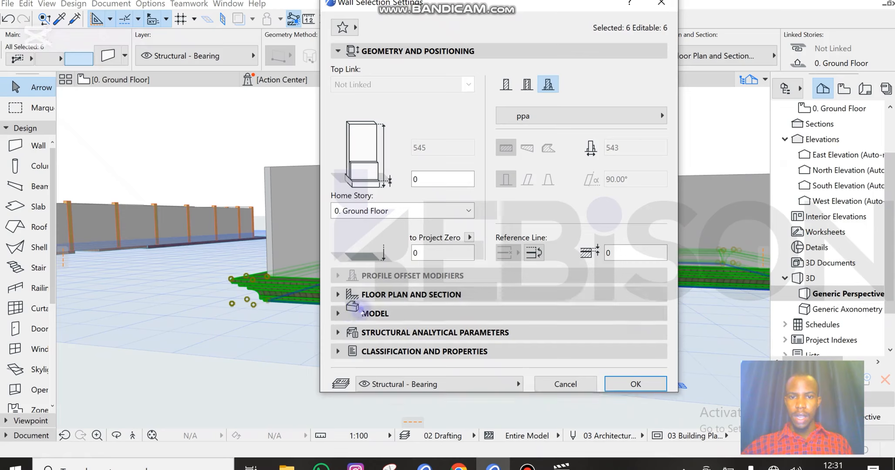
click(353, 309)
click(340, 145)
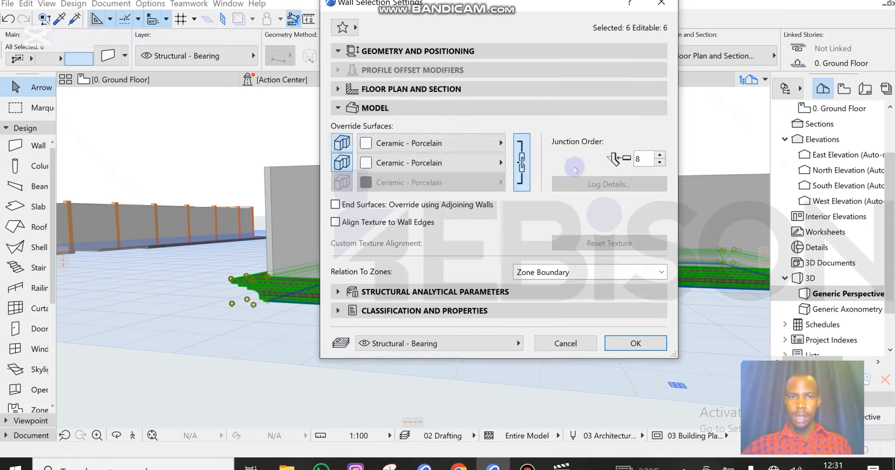
click(633, 343)
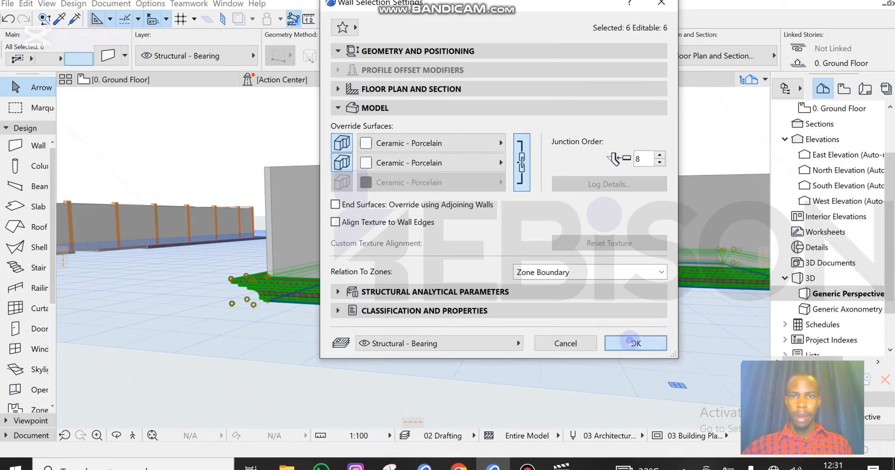
click(593, 339)
Step: Move the grouped cornice walls up 3000 mm, from the building's bottom front corner to its top corner
scroll(534, 304, up, 2)
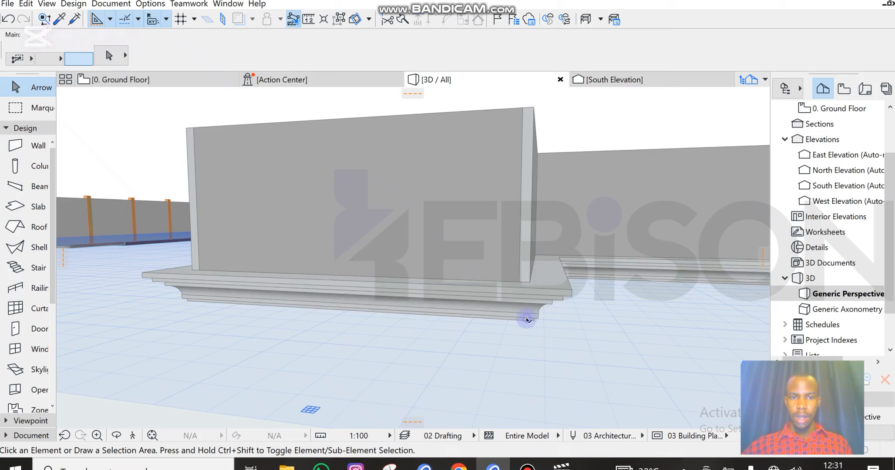
click(528, 320)
key(ctrl+d)
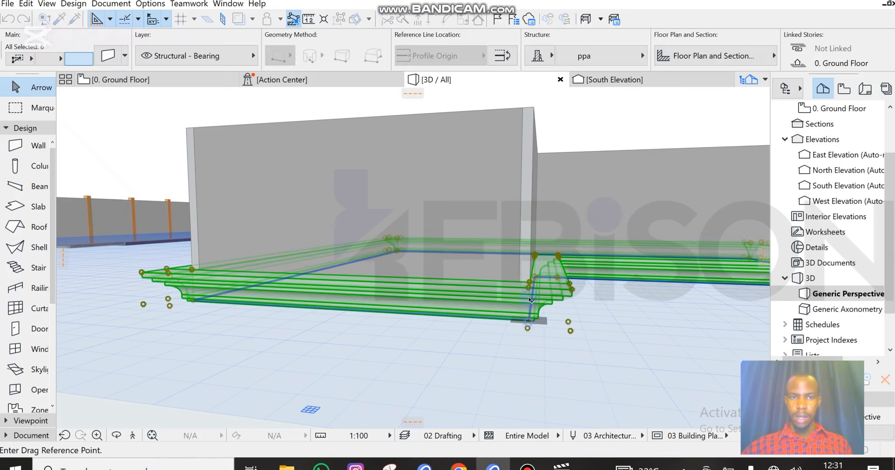
click(529, 320)
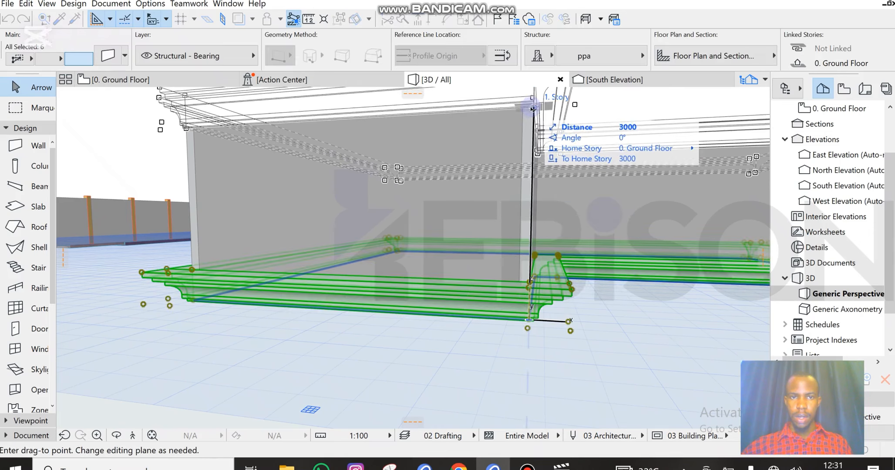
click(534, 109)
scroll(481, 291, down, 2)
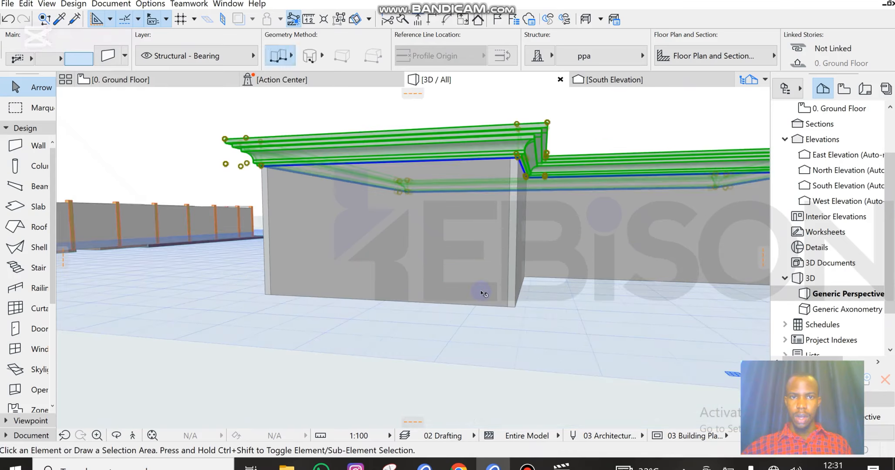
key(Escape)
scroll(406, 315, down, 2)
shift+middle_drag(573, 329, 183, 111)
Step: Switch to the ground floor plan, then go up to the 1. Story plan showing the raised cornice
click(169, 80)
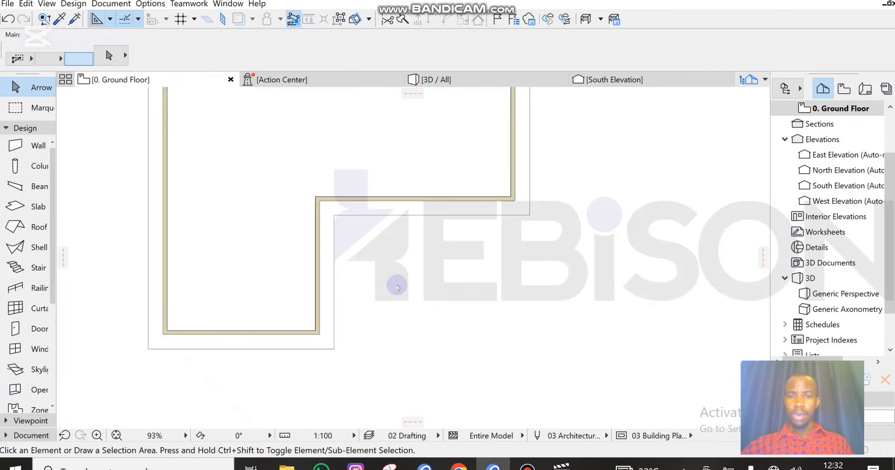
scroll(397, 286, down, 3)
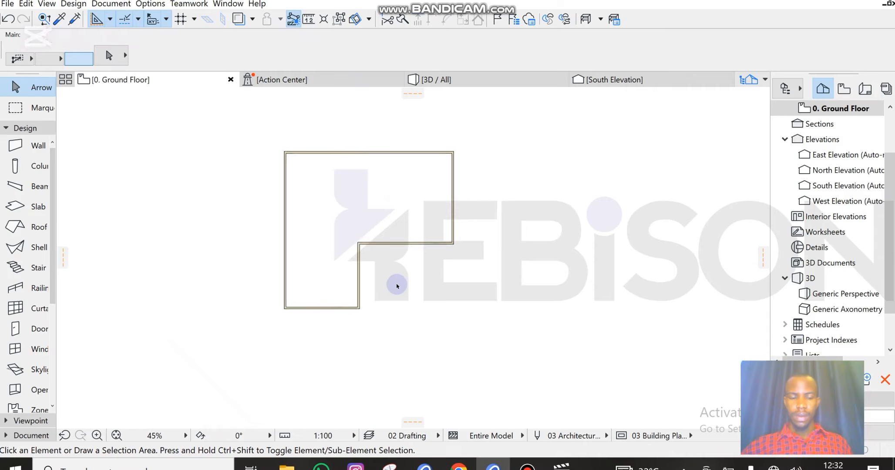
key(ctrl+Up)
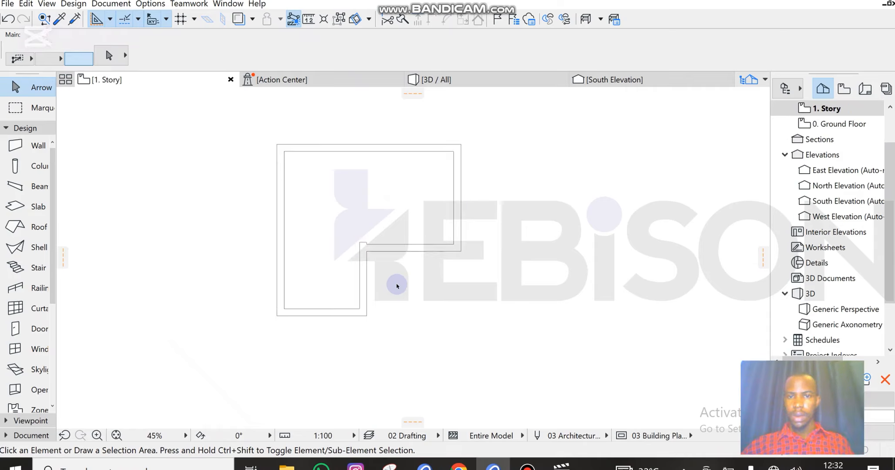
click(34, 152)
click(472, 336)
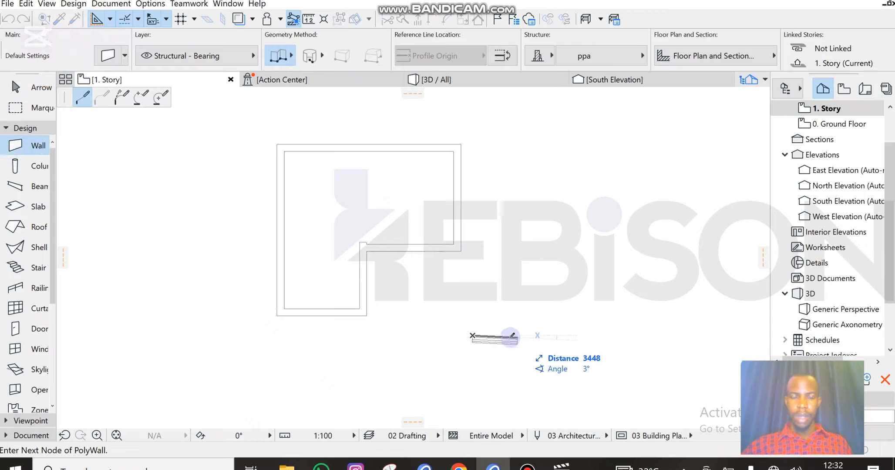
key(Escape)
key(Escape)
Step: Delete the grouped cornice walls around the L-shaped building and return to the ground floor plan
click(366, 314)
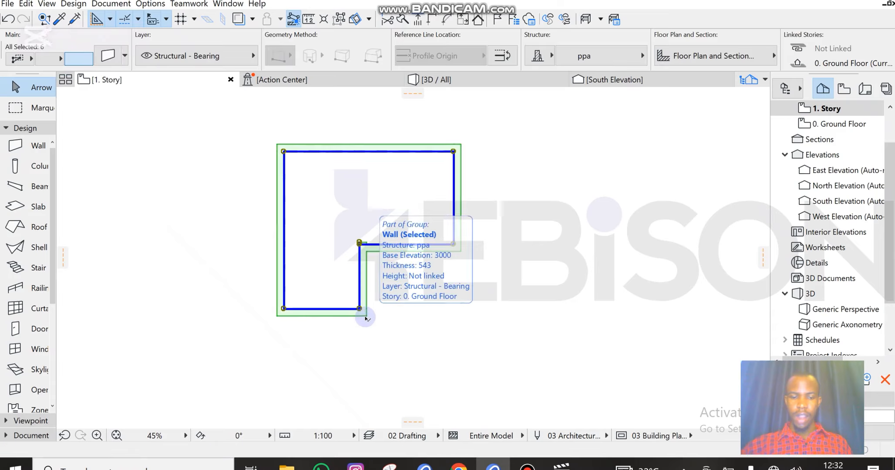
key(Delete)
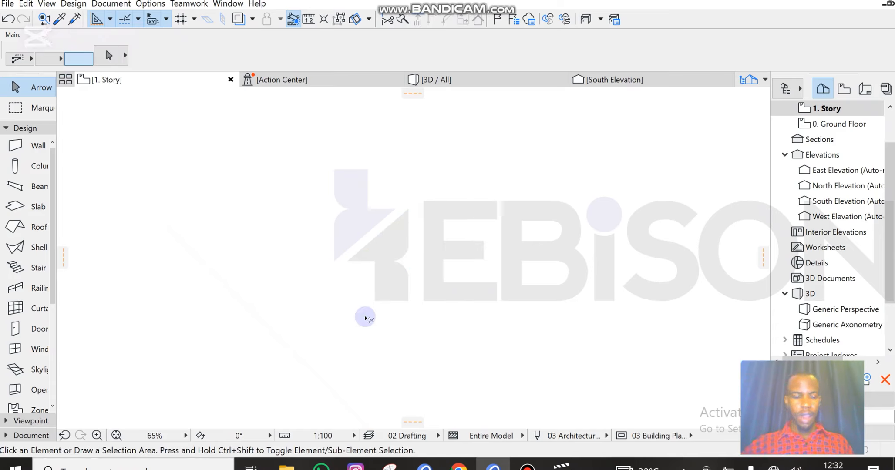
key(ctrl+Down)
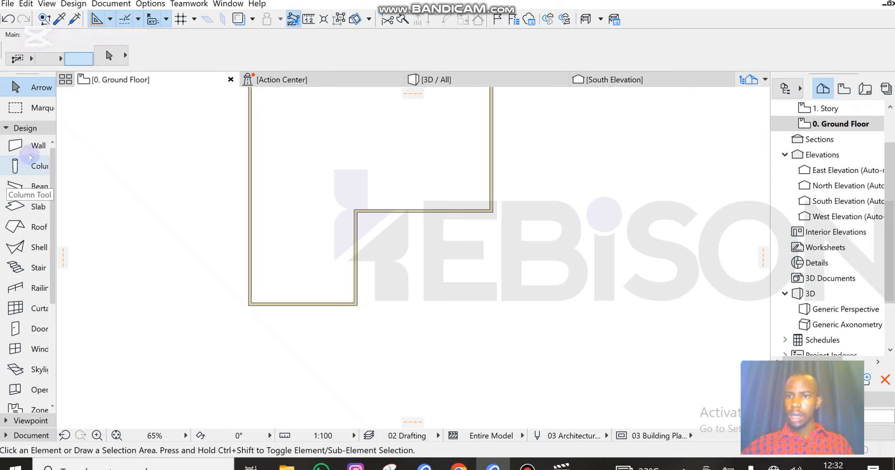
Step: Trace ppa profile walls clockwise along the L-shaped building's outer face, from the lower wing's bottom-right corner through both left corners to the top-right corner
click(17, 145)
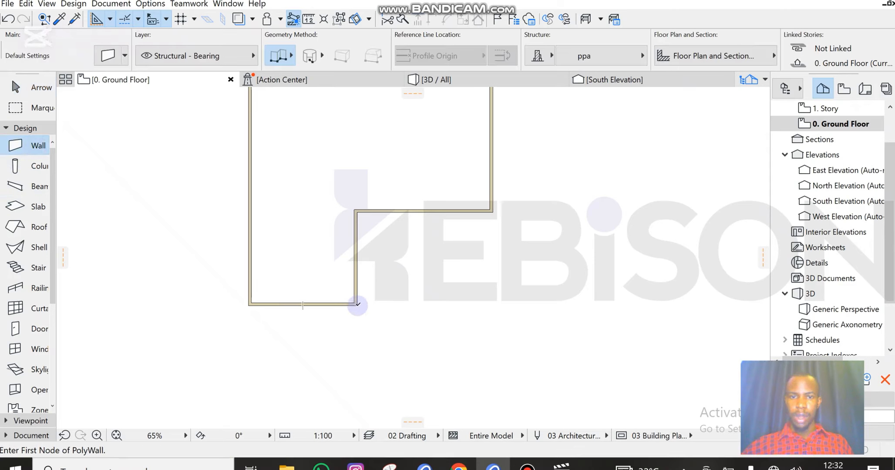
click(357, 305)
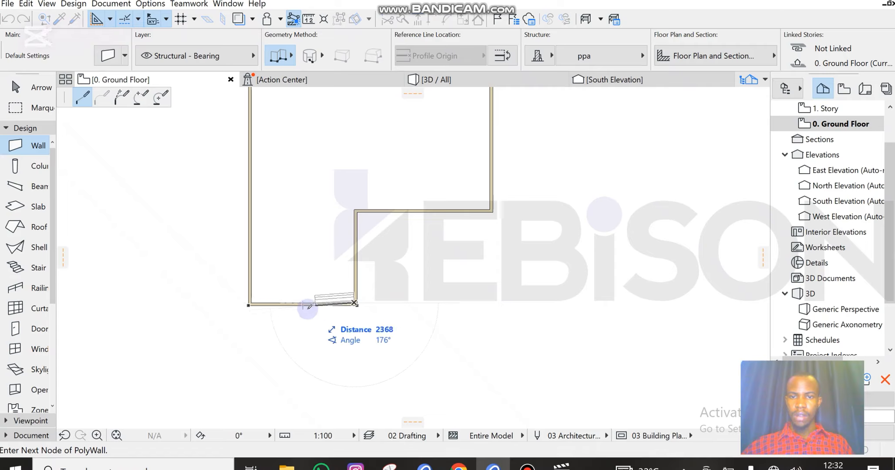
double_click(248, 305)
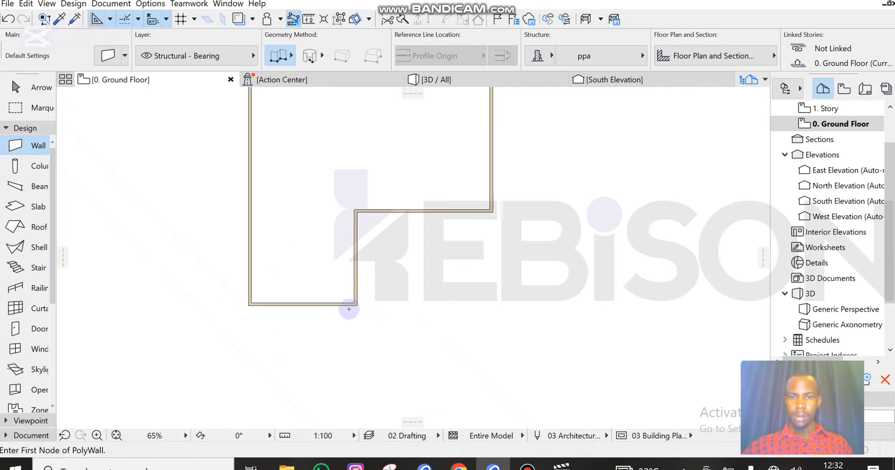
click(357, 305)
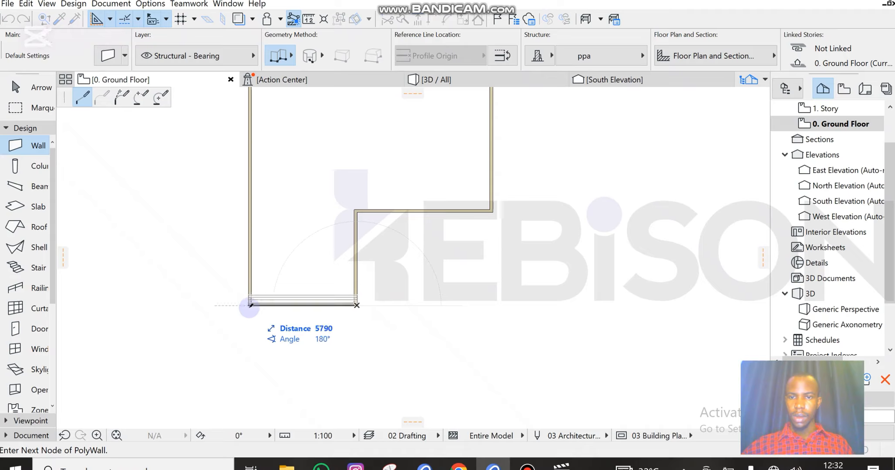
click(248, 305)
scroll(248, 304, down, 3)
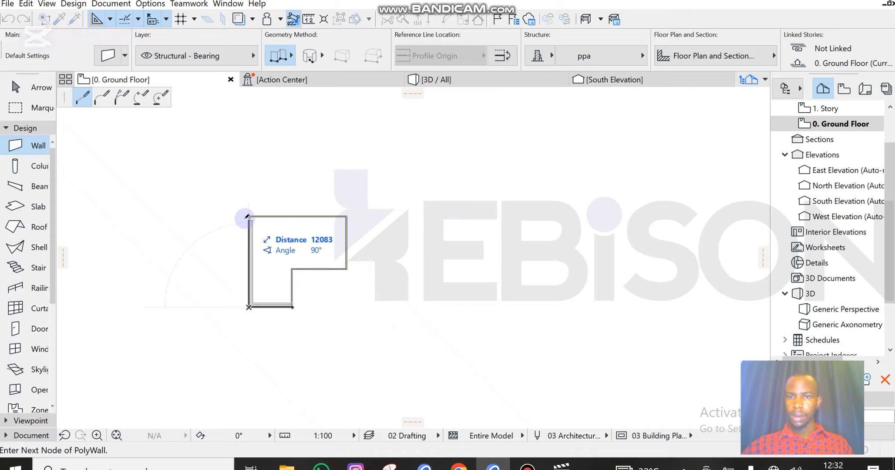
click(248, 216)
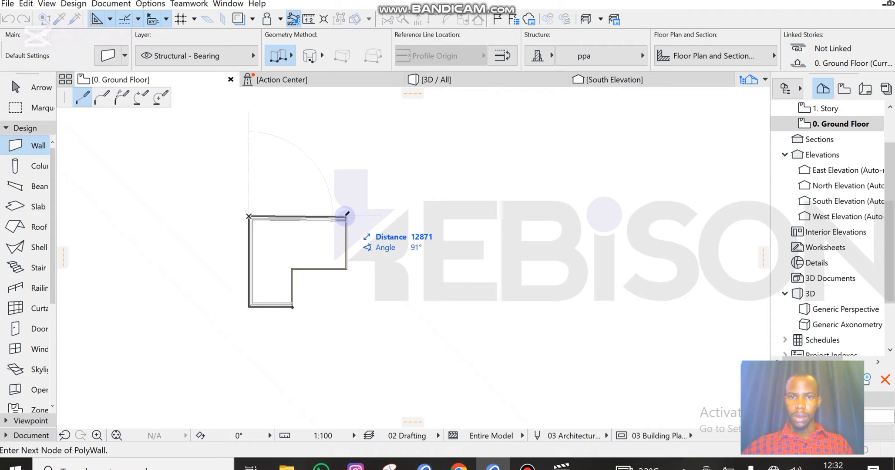
scroll(348, 214, up, 3)
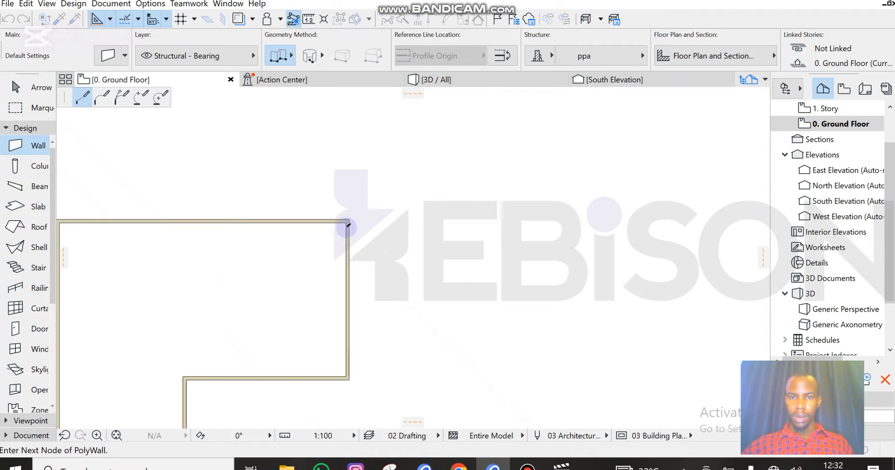
double_click(346, 222)
scroll(357, 213, down, 3)
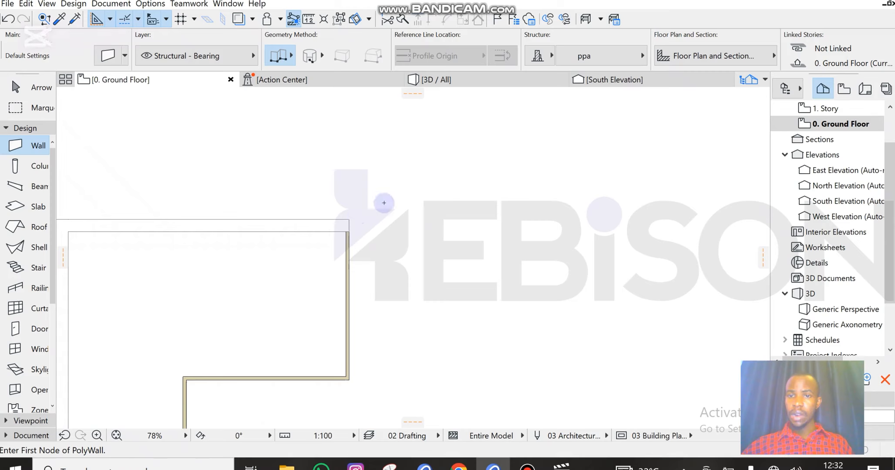
key(Escape)
Step: In the 3D view, examine from above which side of the building walls the new cornice profile faces
click(484, 79)
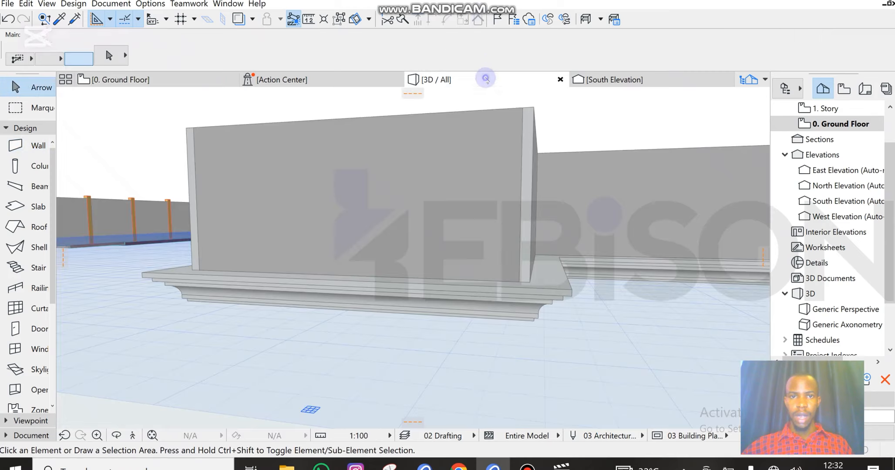
shift+middle_drag(428, 310, 424, 281)
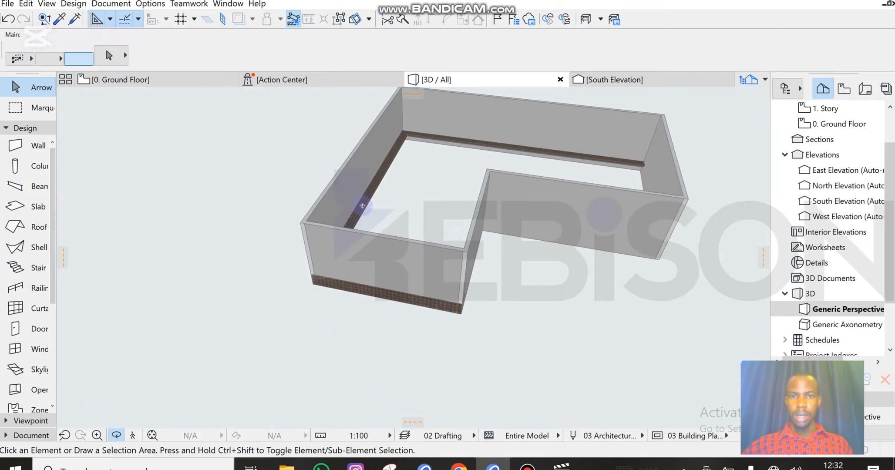
scroll(362, 205, up, 10)
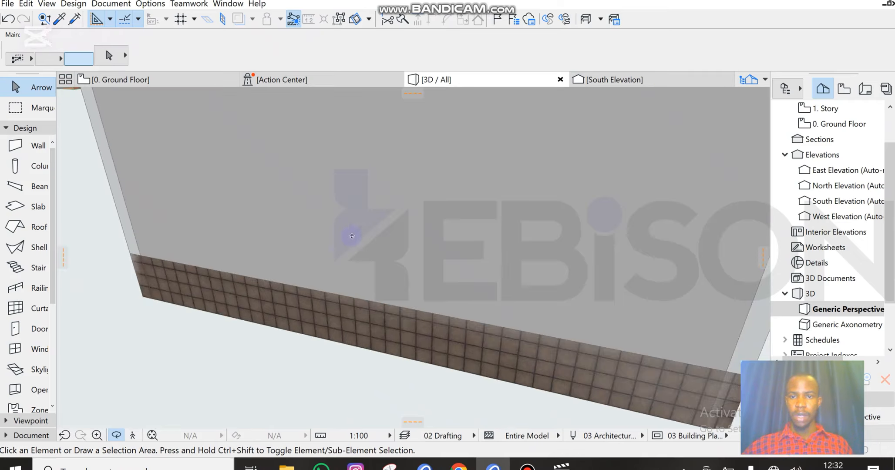
scroll(352, 236, up, 3)
scroll(357, 272, down, 10)
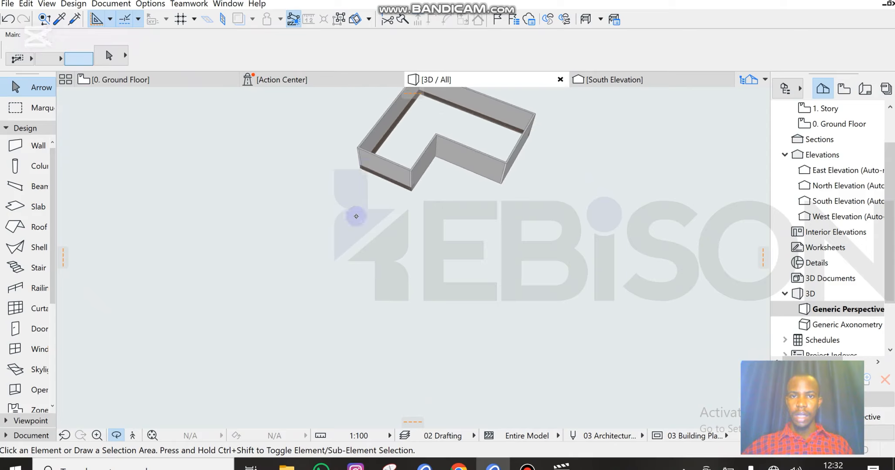
scroll(355, 213, up, 6)
scroll(388, 158, down, 5)
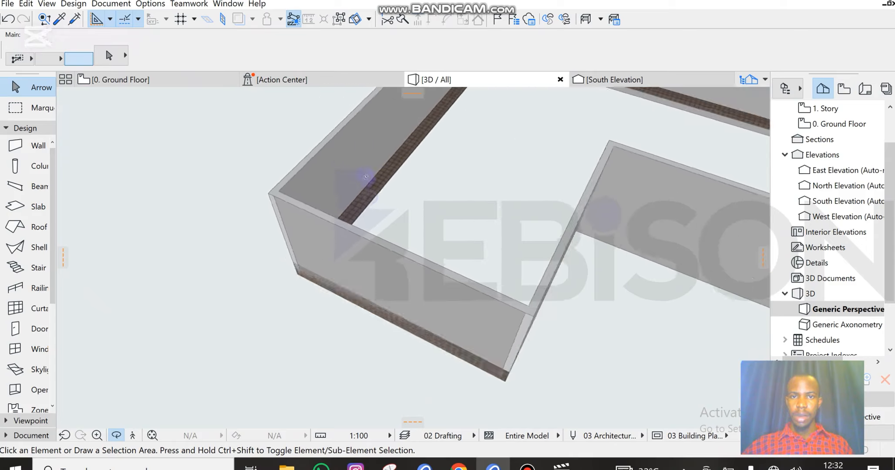
scroll(438, 222, up, 3)
scroll(438, 221, down, 5)
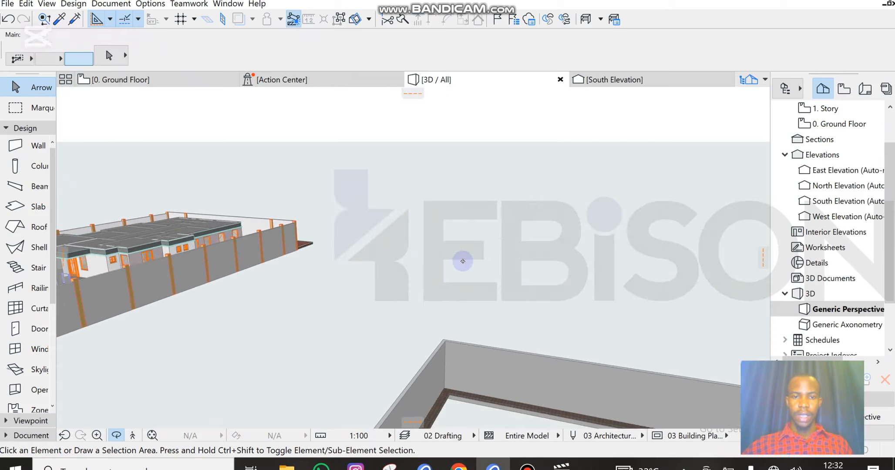
Step: Flip the grouped cornice walls on their reference line
scroll(460, 353, up, 5)
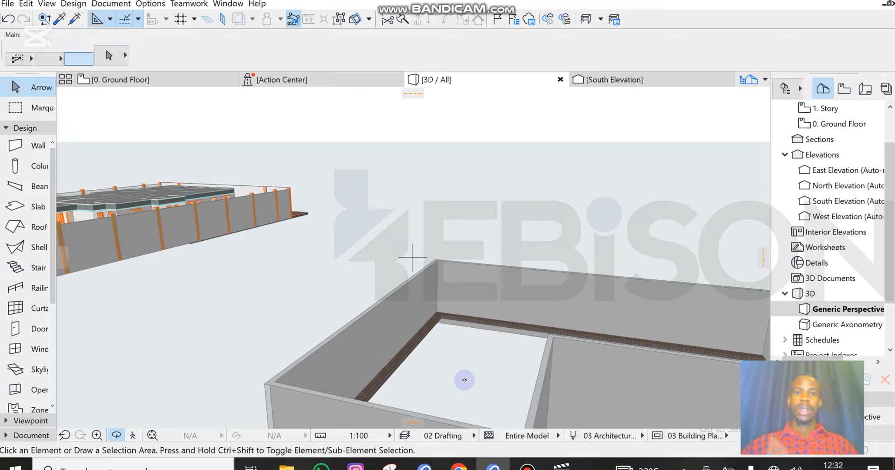
click(434, 324)
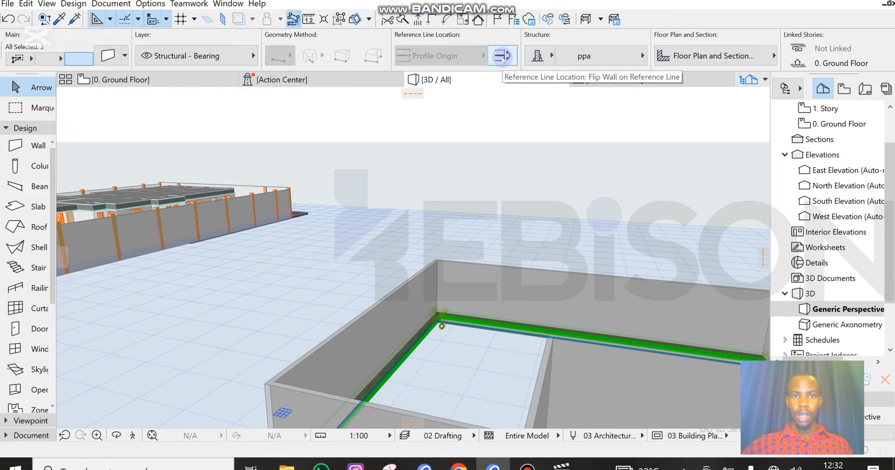
click(502, 56)
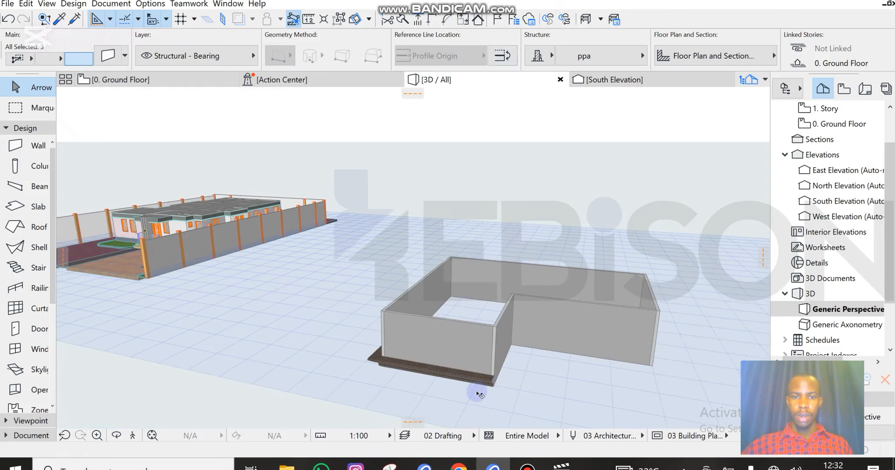
Step: Override both the outside and inside surfaces of the three flipped cornice walls with Ceramic - Porcelain
scroll(482, 391, up, 10)
shift+middle_drag(482, 392, 498, 370)
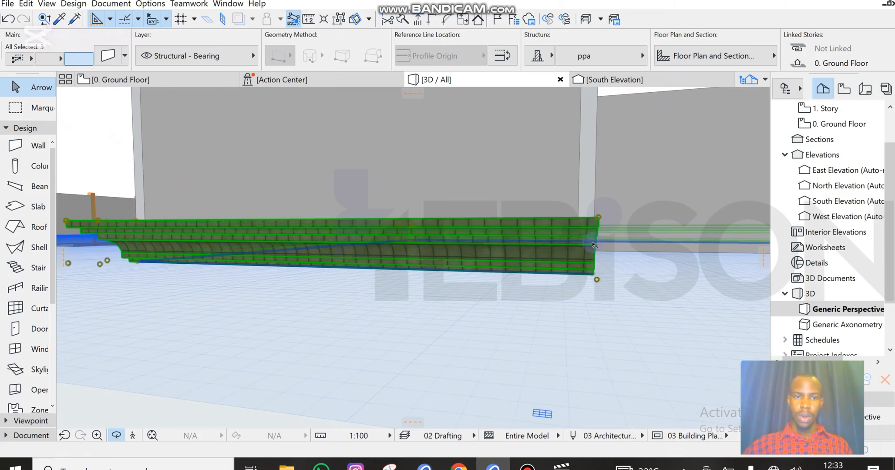
double_click(591, 242)
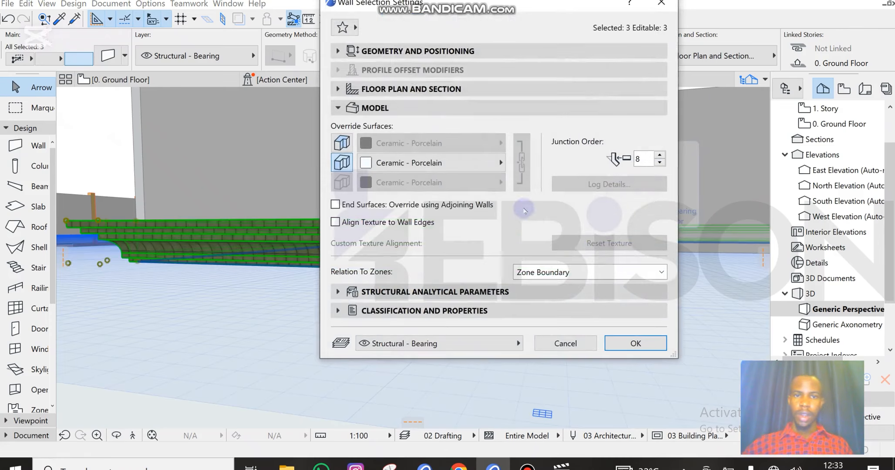
click(430, 163)
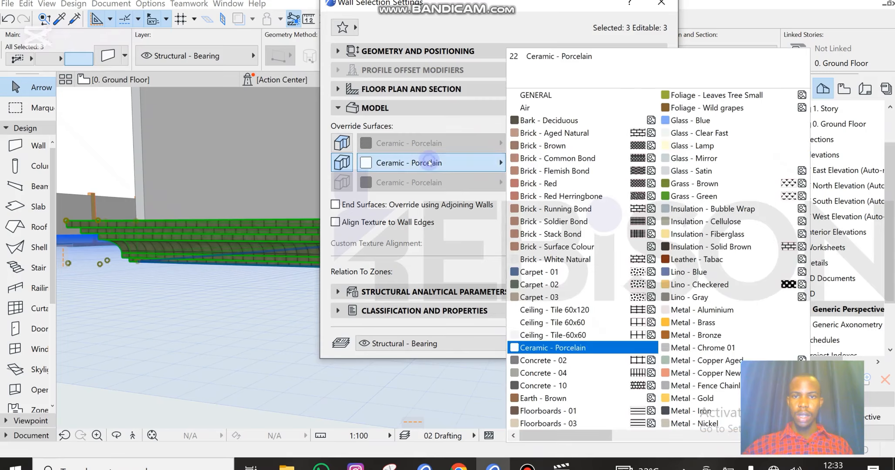
click(429, 162)
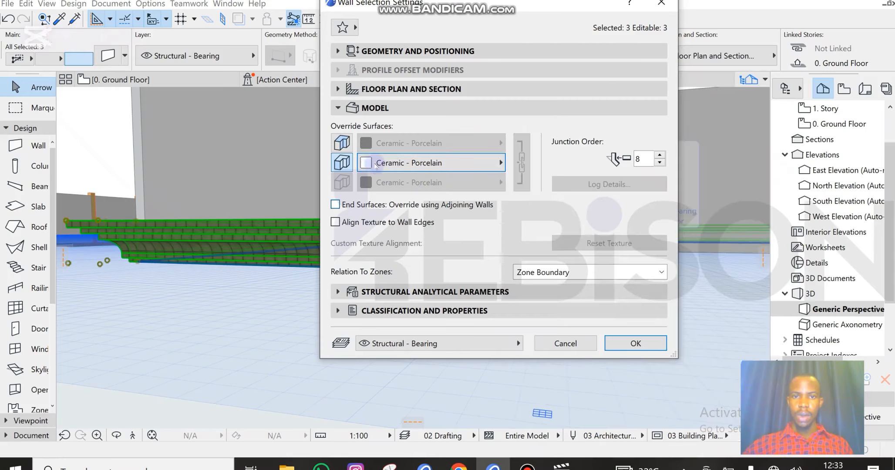
click(347, 147)
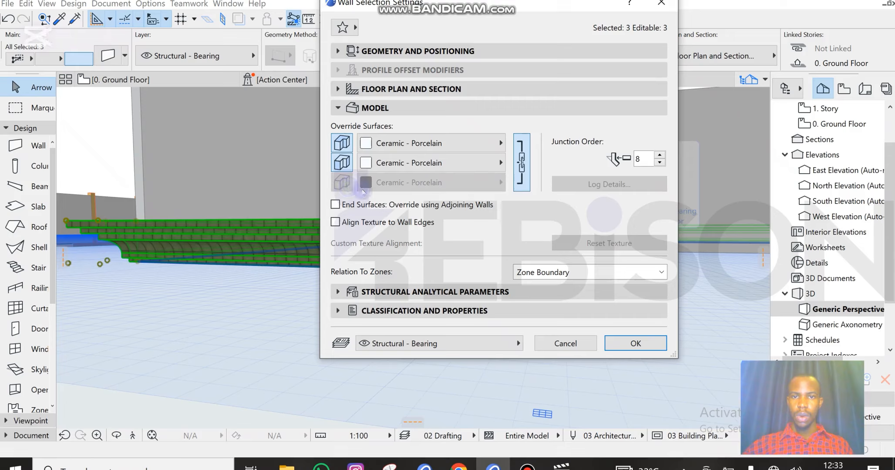
click(627, 343)
click(592, 352)
scroll(592, 353, down, 5)
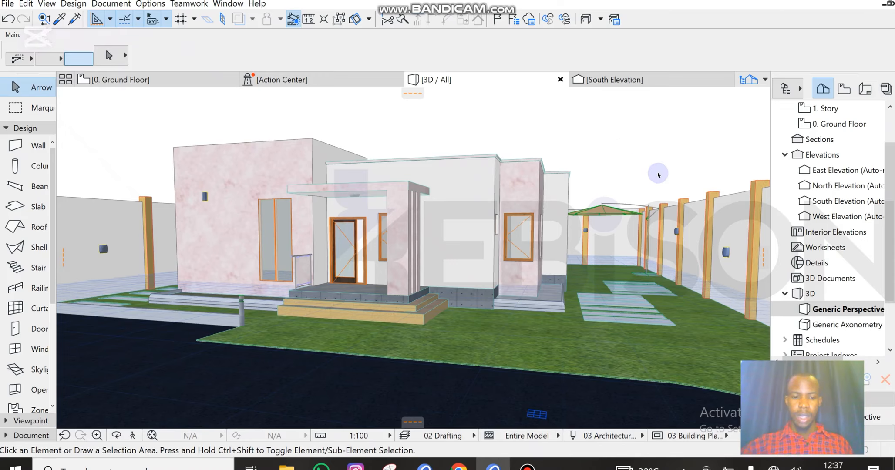
shift+middle_drag(595, 194, 610, 205)
scroll(634, 178, down, 3)
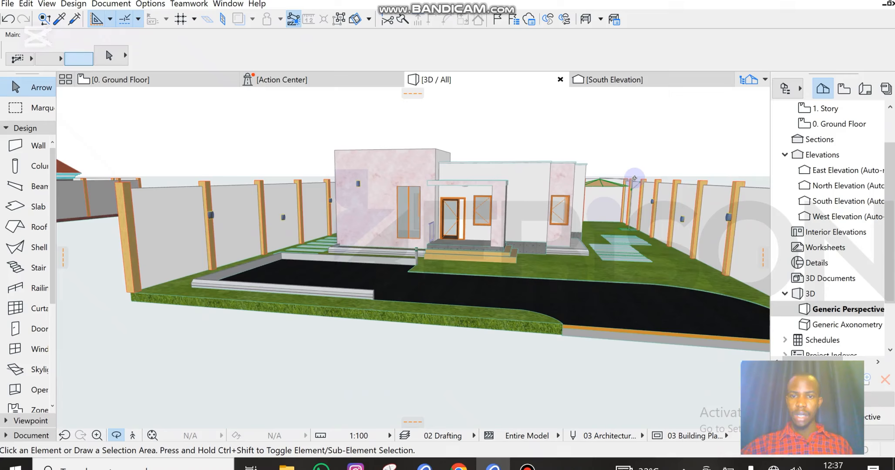
Step: Examine in 3D the moulded borders around the planting bed and the base of the house's front volumes
scroll(588, 179, up, 3)
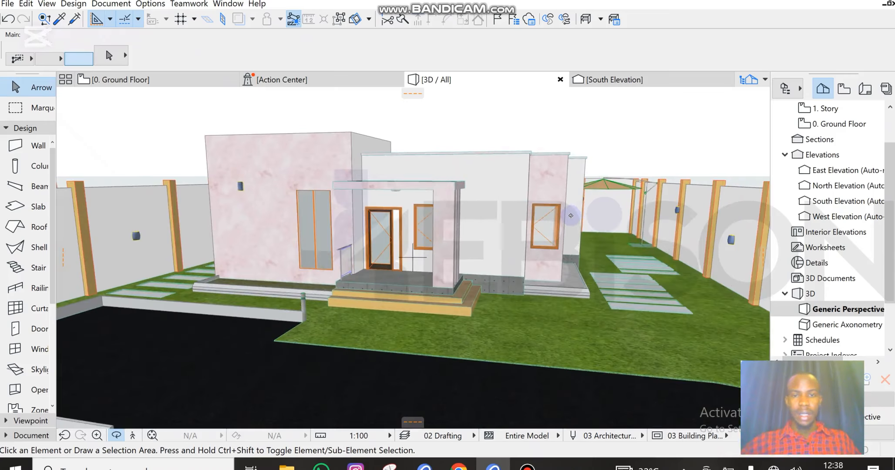
shift+middle_drag(379, 334, 378, 321)
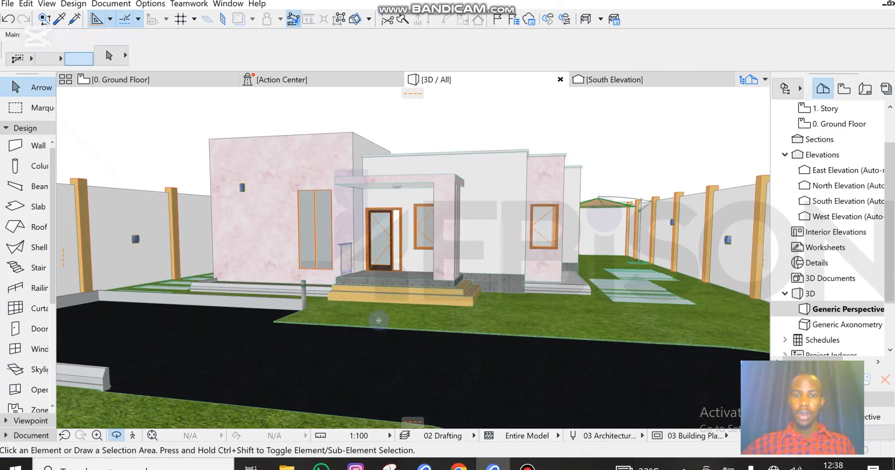
scroll(315, 309, up, 6)
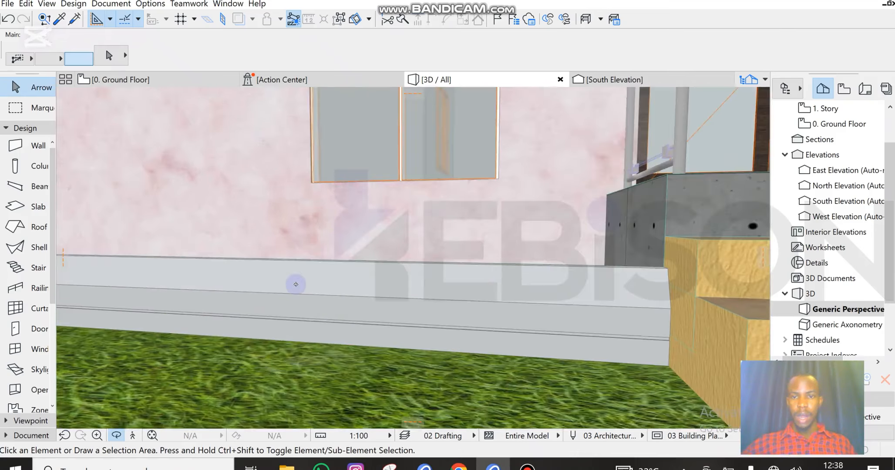
shift+middle_drag(405, 315, 585, 333)
scroll(585, 333, down, 5)
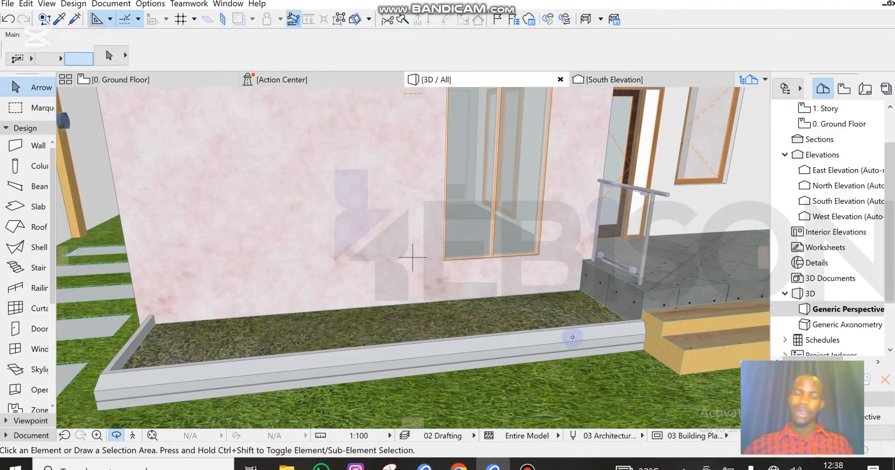
shift+middle_drag(486, 316, 340, 311)
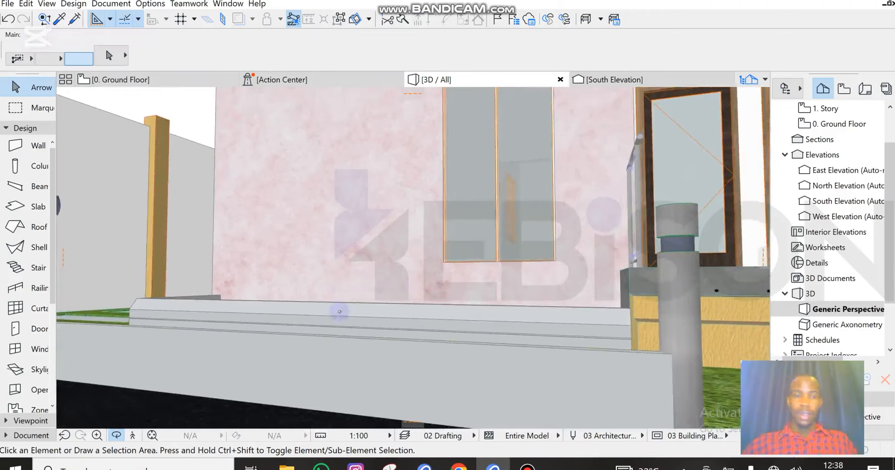
scroll(339, 311, down, 10)
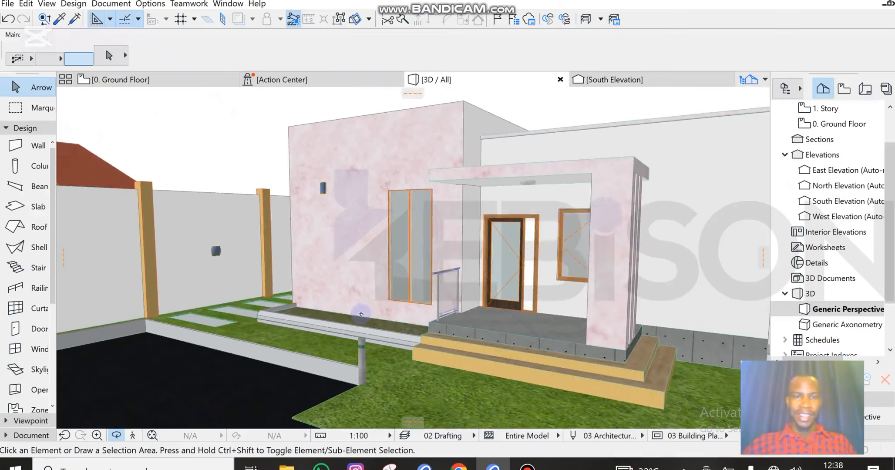
scroll(359, 314, down, 8)
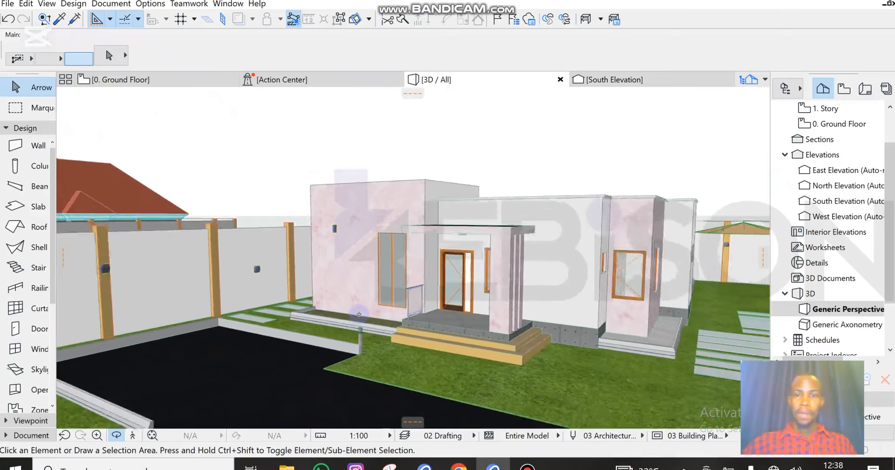
shift+middle_drag(344, 330, 560, 301)
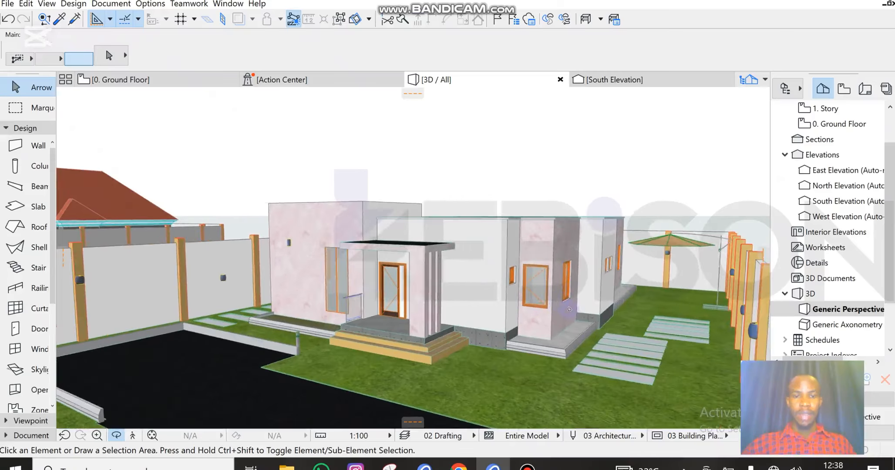
shift+middle_drag(605, 349, 605, 339)
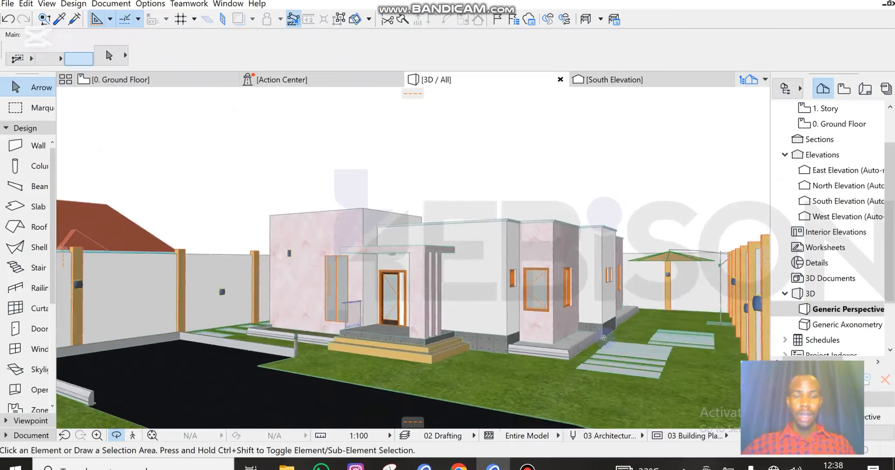
scroll(605, 337, up, 6)
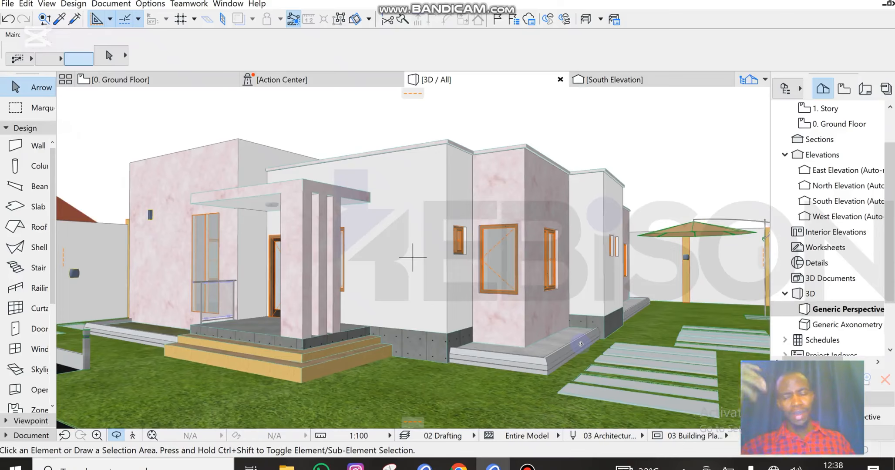
scroll(412, 257, down, 8)
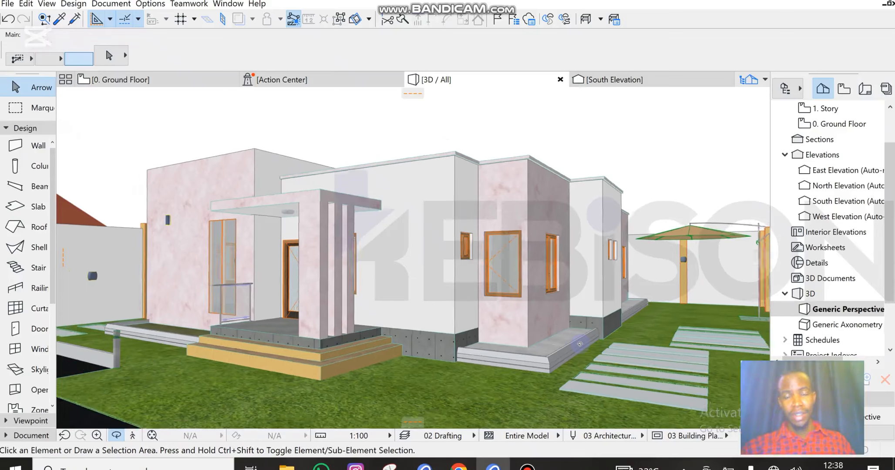
scroll(580, 344, down, 5)
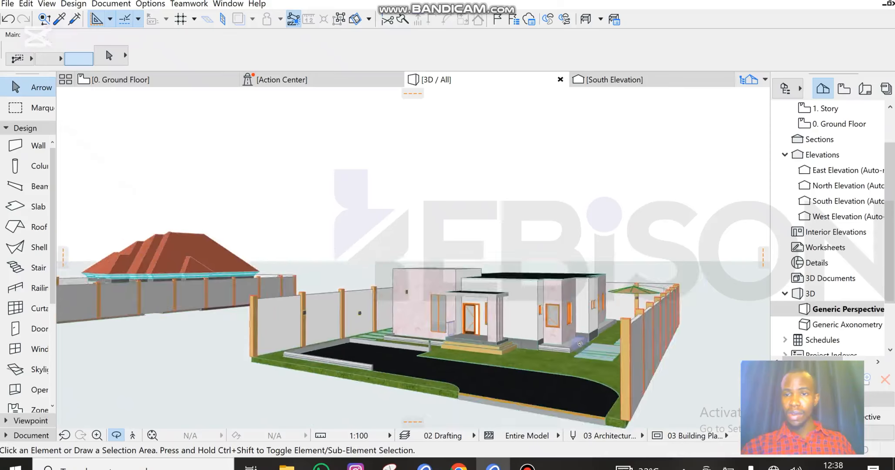
Step: Inspect the stepped profile edging the planting bed beside the entrance steps from several angles
scroll(580, 344, up, 6)
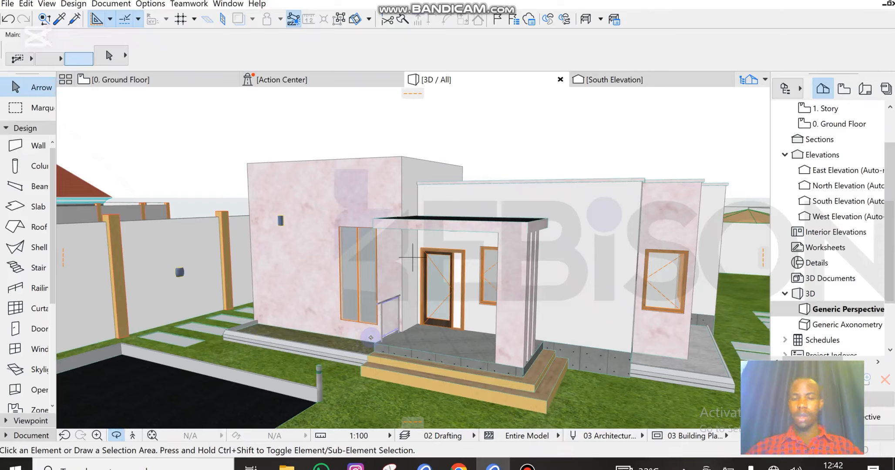
scroll(370, 338, up, 10)
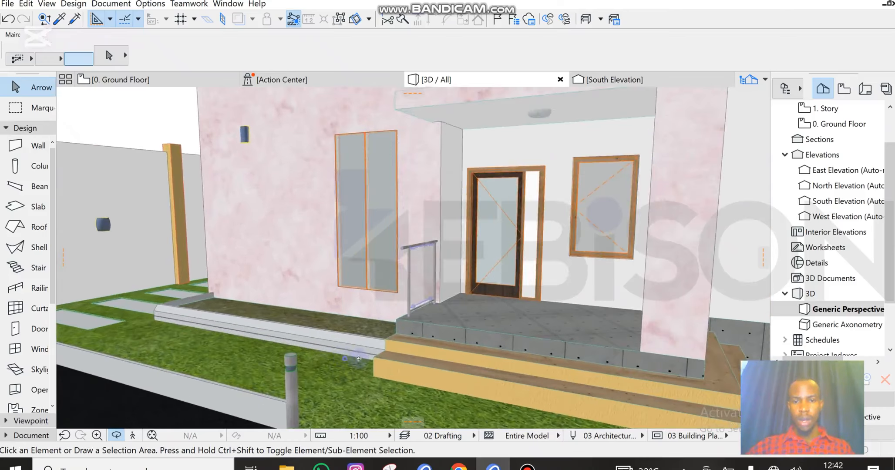
scroll(327, 352, down, 6)
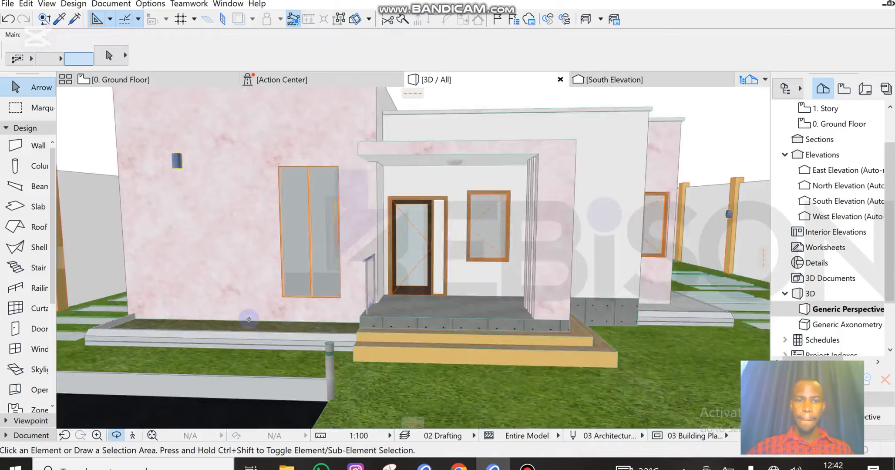
scroll(248, 319, down, 4)
shift+middle_drag(261, 320, 366, 322)
scroll(366, 322, down, 4)
scroll(328, 324, up, 6)
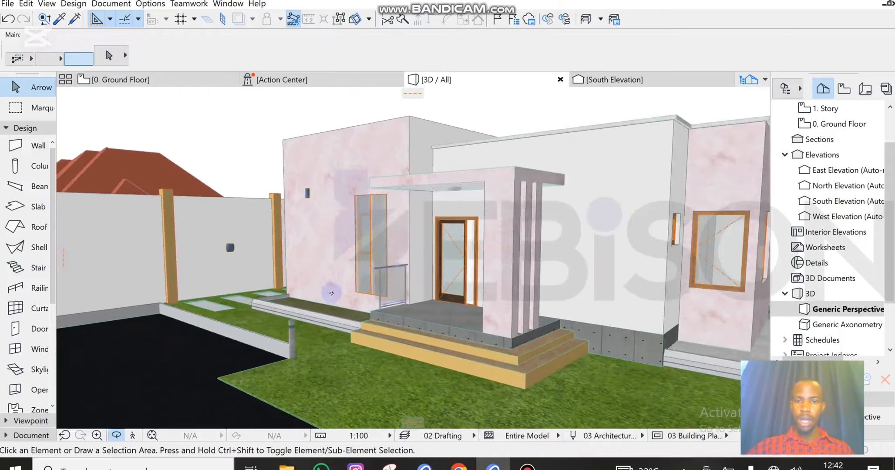
scroll(328, 324, up, 2)
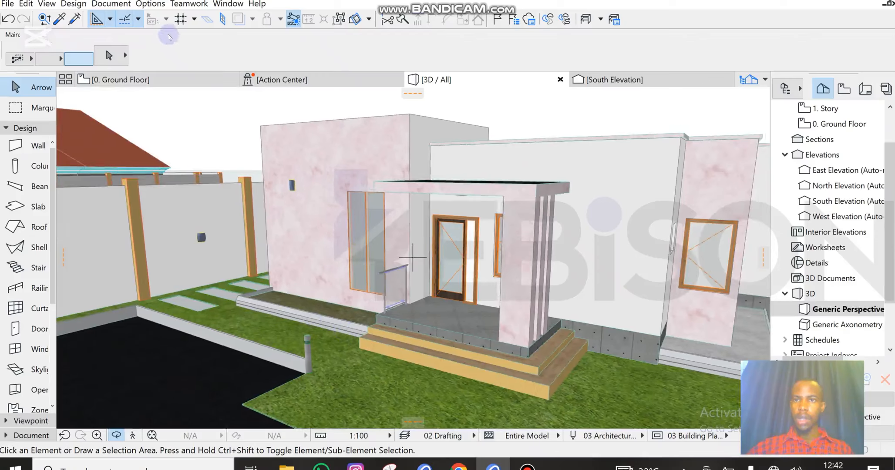
Step: Start a new custom wall profile in the Profile Manager's editor
click(154, 3)
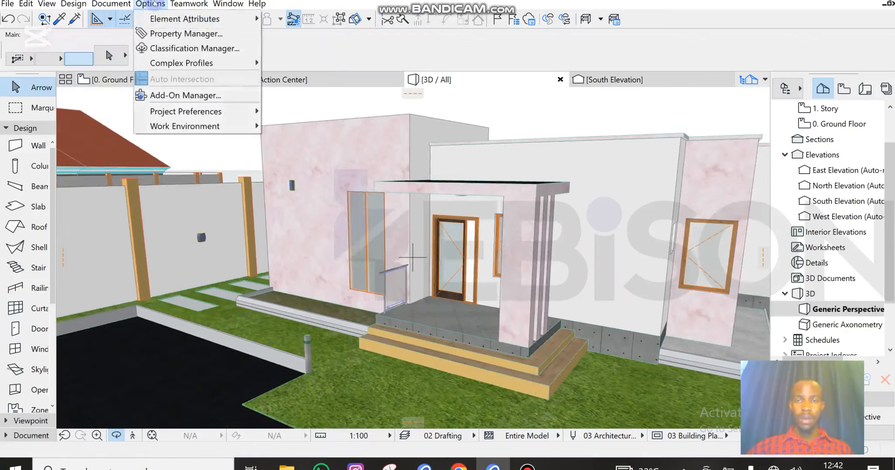
mouse_move(224, 23)
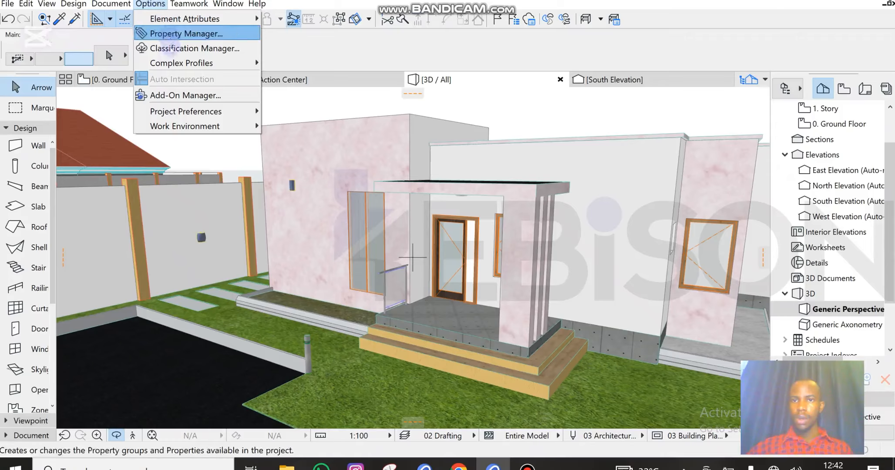
mouse_move(205, 63)
click(304, 66)
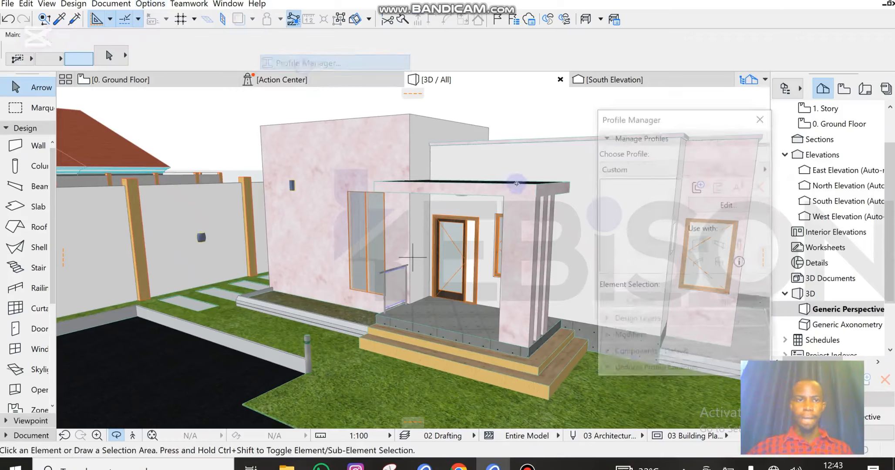
click(693, 202)
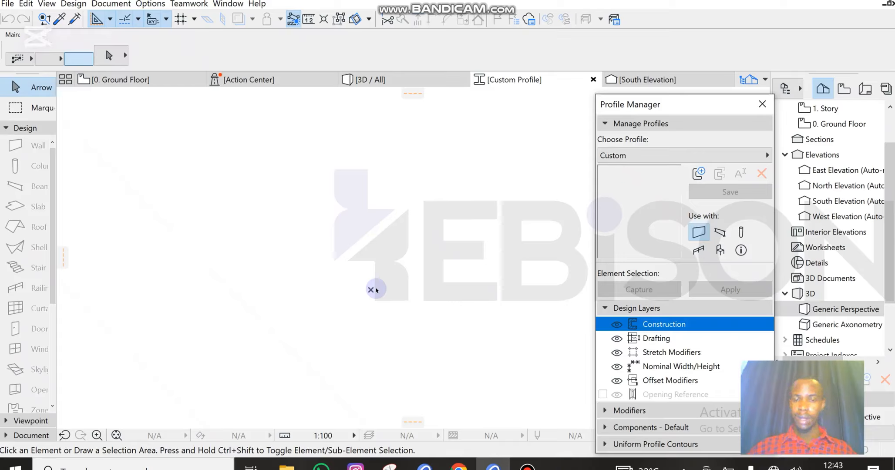
Step: With the Line tool, draw a vertical line 210 mm long upward from the profile origin
click(25, 128)
click(29, 157)
click(21, 359)
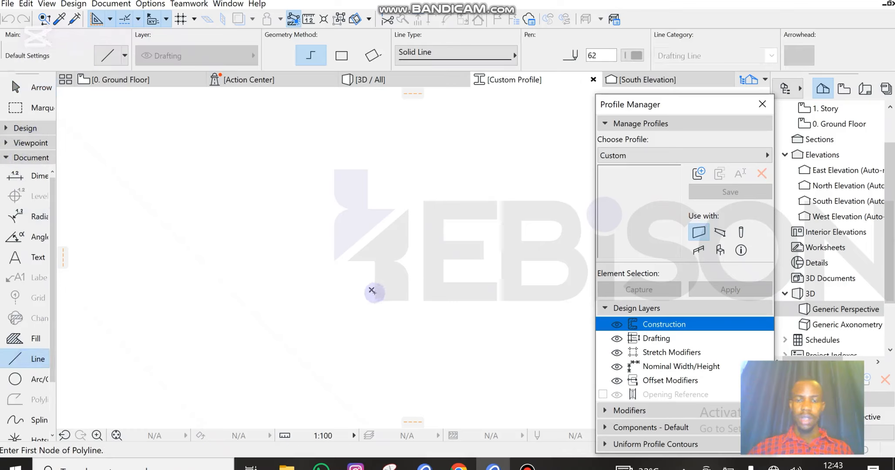
click(372, 291)
click(371, 287)
click(372, 290)
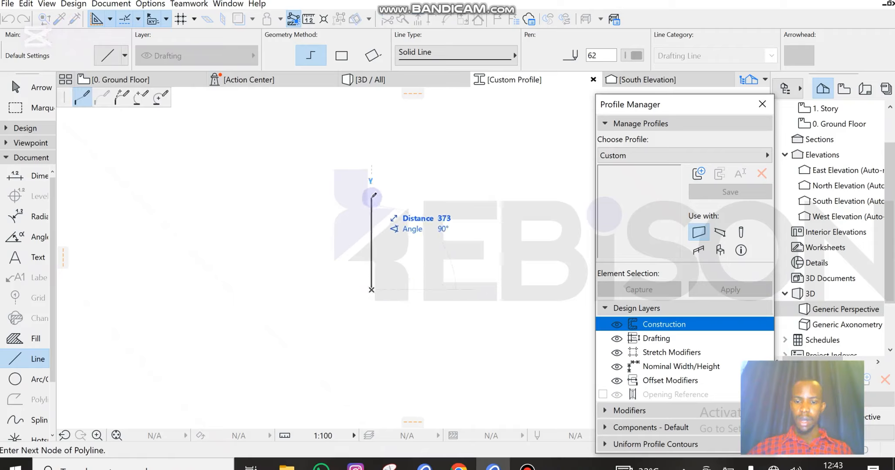
text(21)
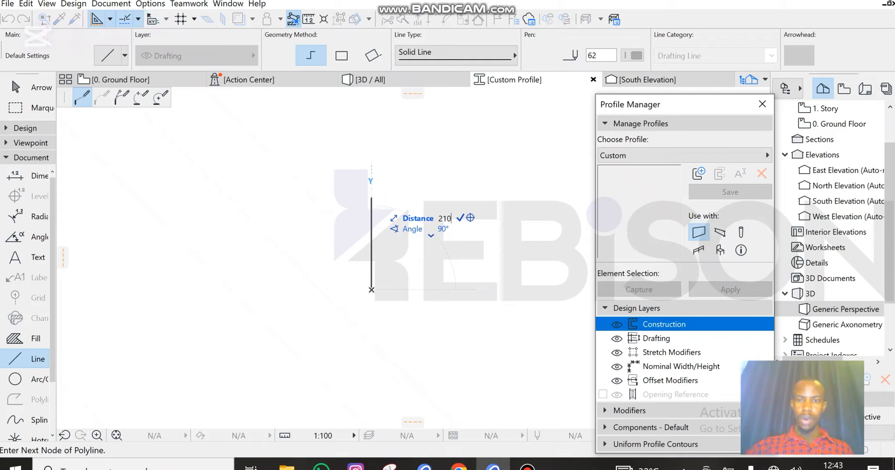
text(0)
key(Return)
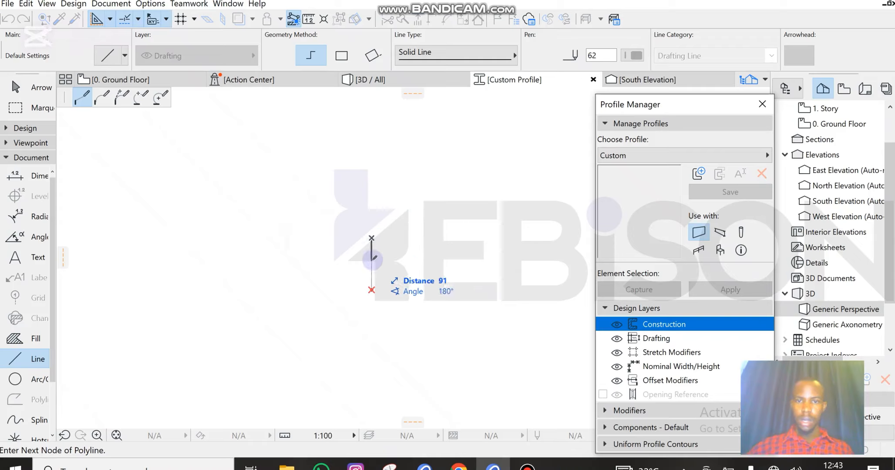
key(Escape)
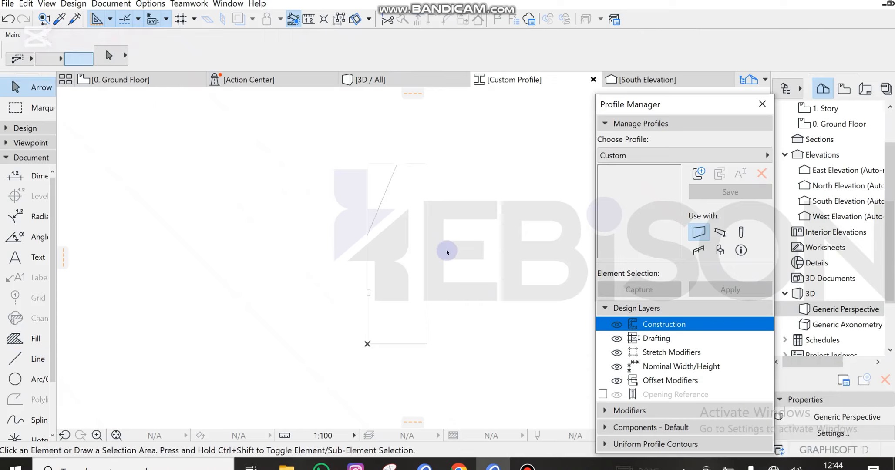
Step: Dimension the profile outline's full height along its right edge, placing the dimension line just outside the outline
scroll(356, 200, down, 2)
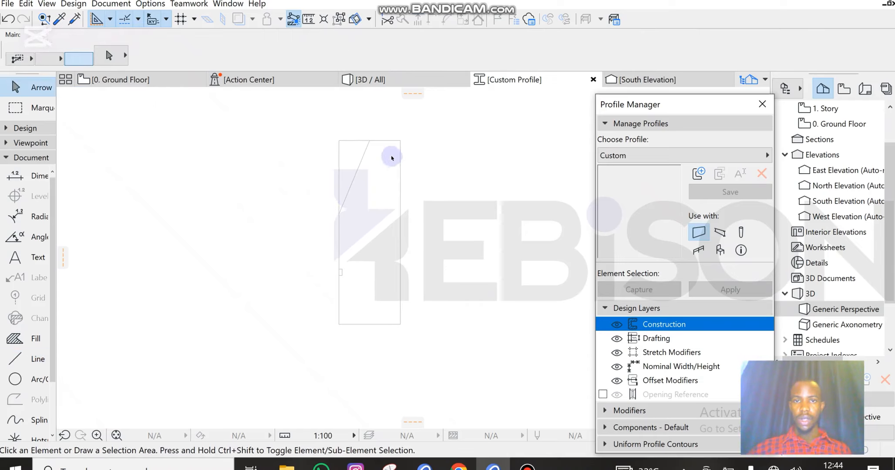
scroll(304, 363, down, 3)
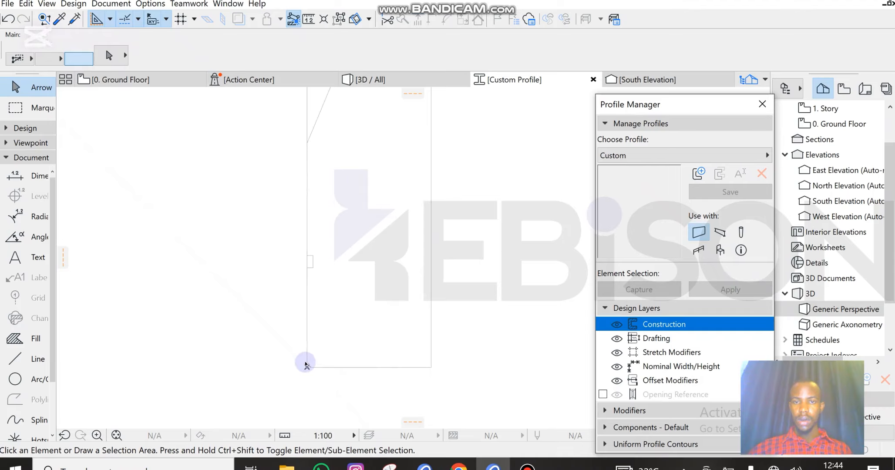
click(37, 176)
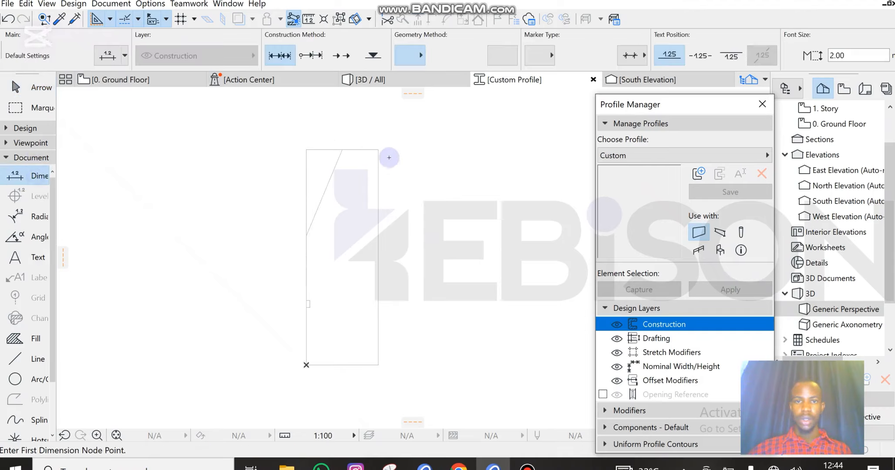
click(378, 149)
click(379, 365)
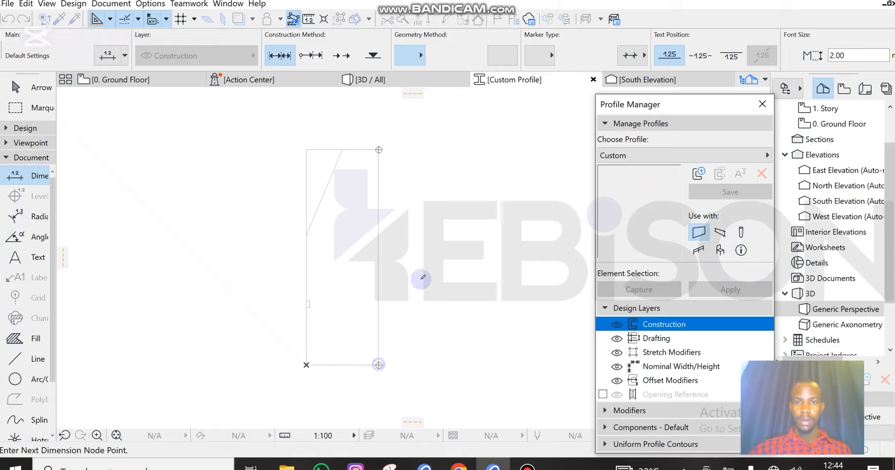
right_click(420, 276)
click(445, 347)
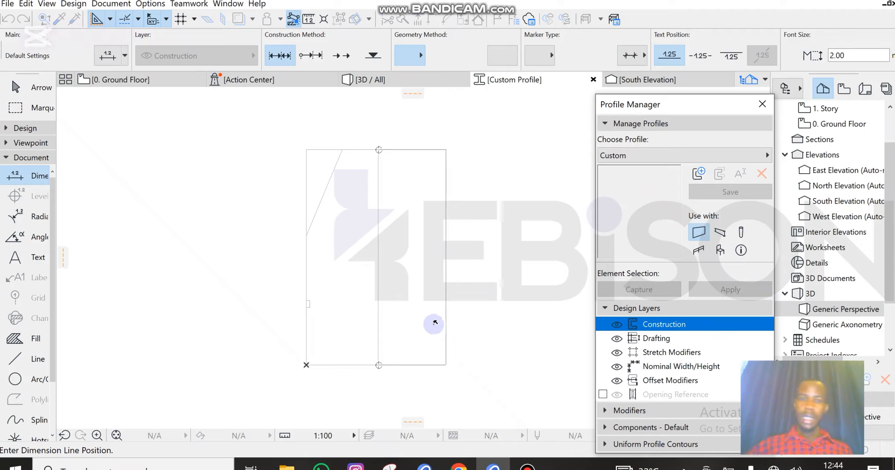
click(422, 298)
scroll(392, 229, down, 3)
scroll(383, 229, up, 3)
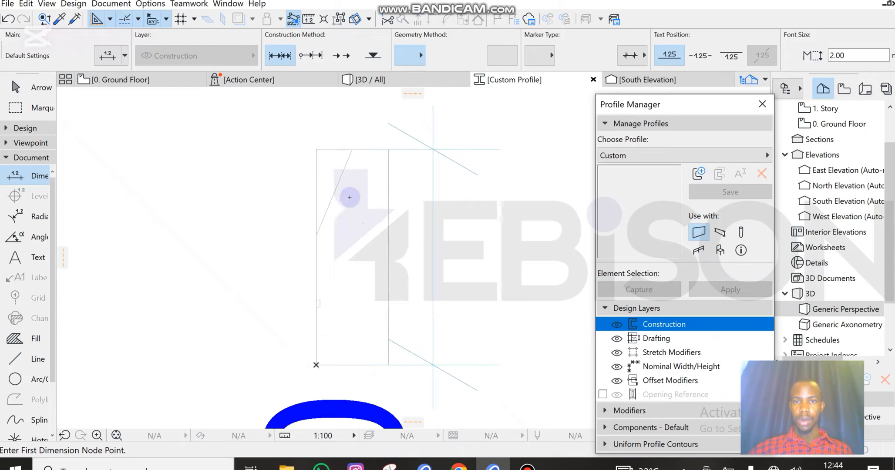
Step: Dimension the profile outline's width between its two top corners, placing the dimension line above it
click(317, 148)
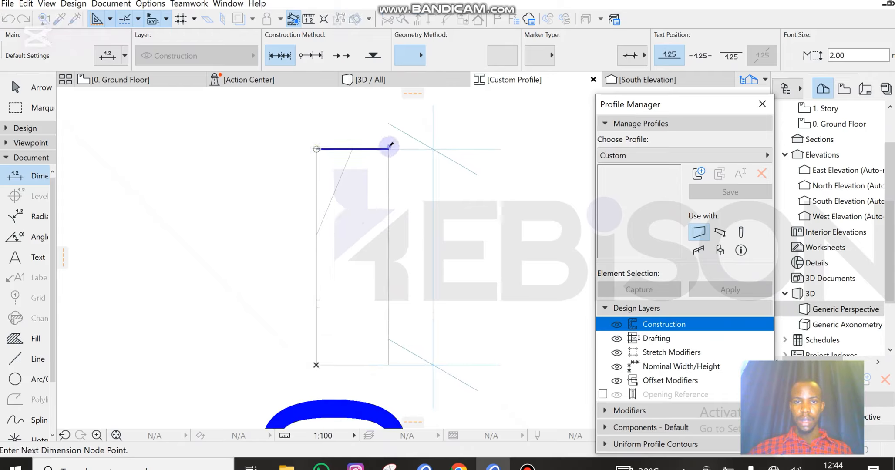
click(389, 149)
right_click(360, 186)
click(392, 193)
scroll(351, 275, down, 3)
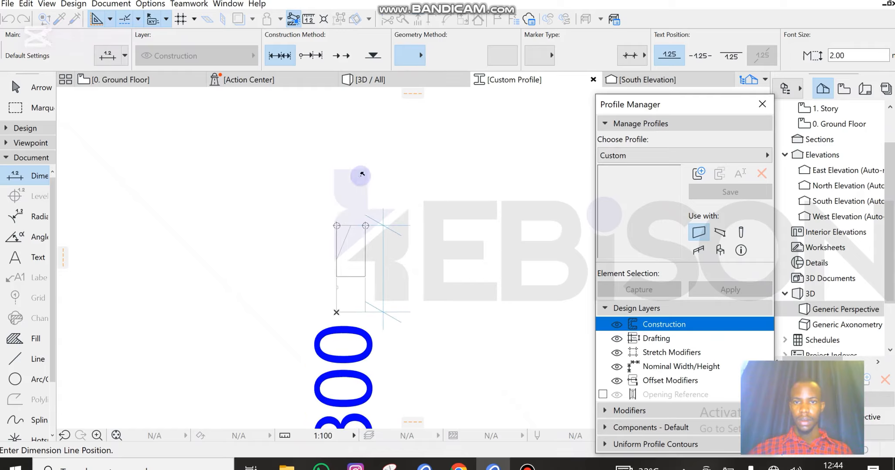
click(353, 194)
scroll(351, 267, up, 3)
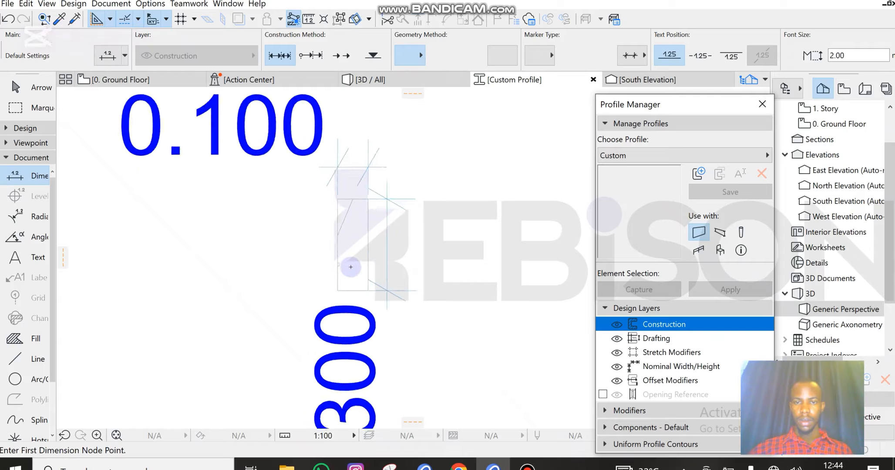
Step: Curve the short vertical edge of the small notch on the profile's left side into a slight outward-bulging arc
scroll(351, 267, up, 5)
key(Escape)
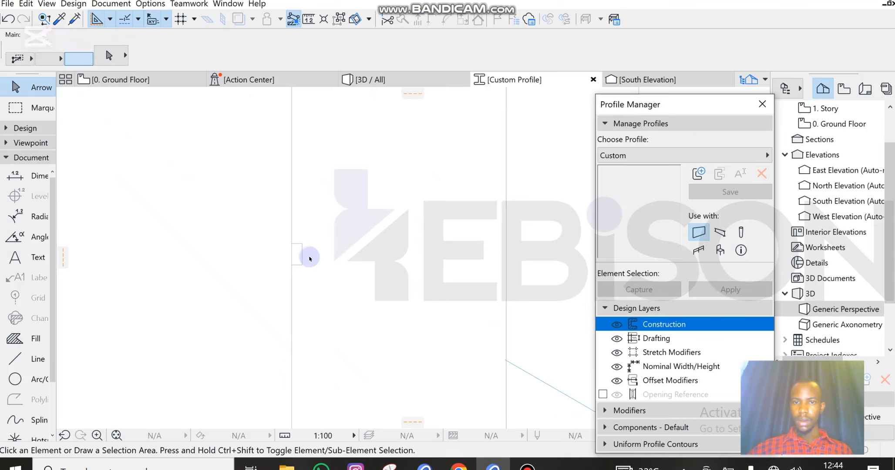
click(303, 252)
click(301, 254)
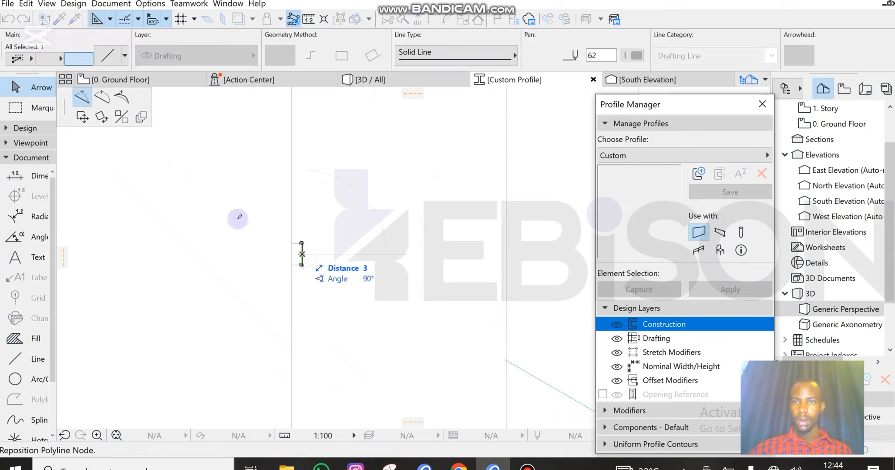
click(102, 96)
scroll(291, 261, up, 5)
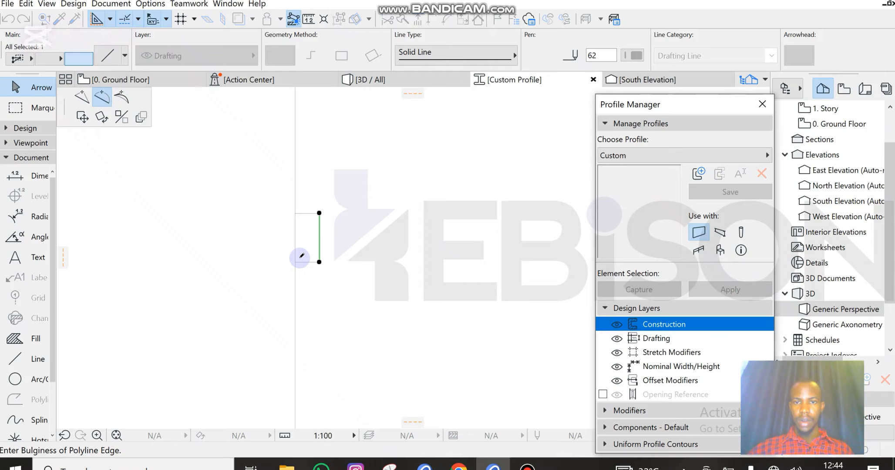
click(344, 217)
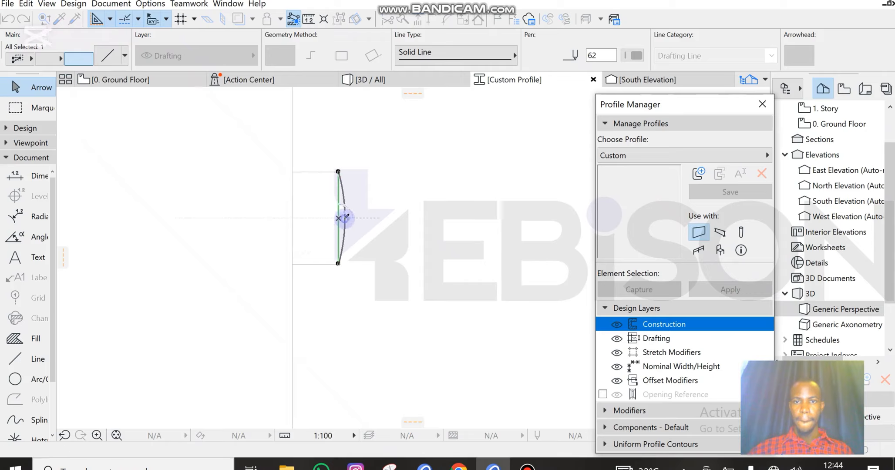
scroll(284, 207, down, 5)
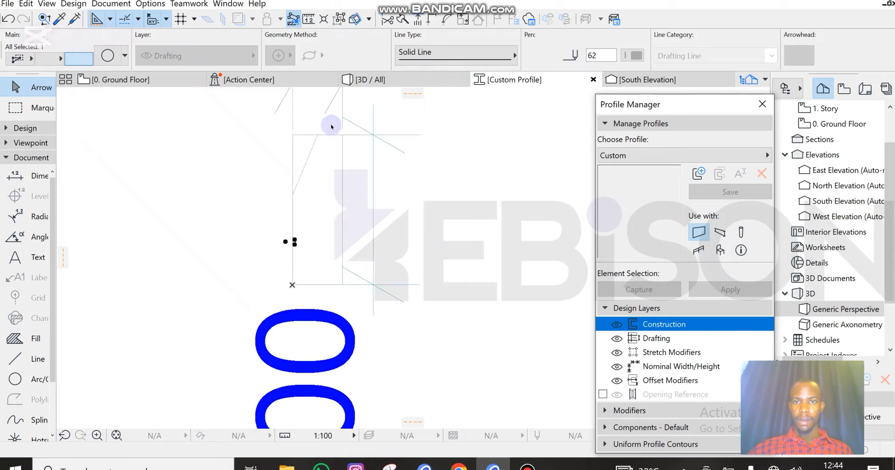
Step: Try to move the profile's short top edge downward by 900, and undo the move
click(327, 149)
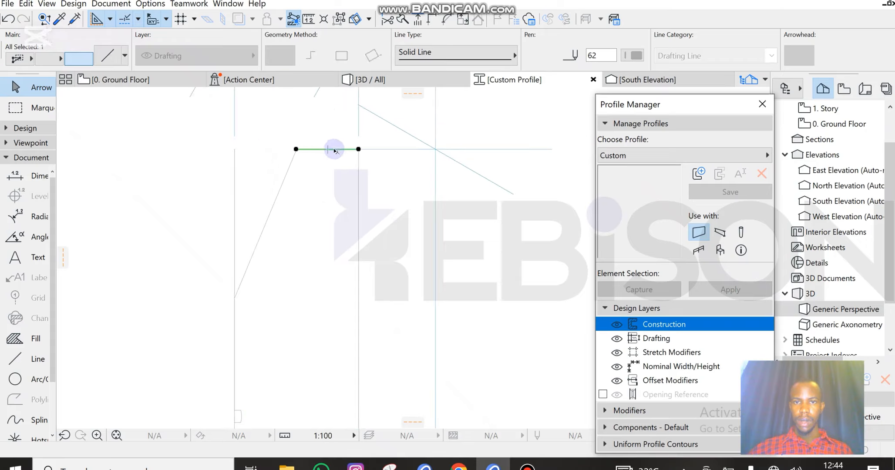
click(324, 149)
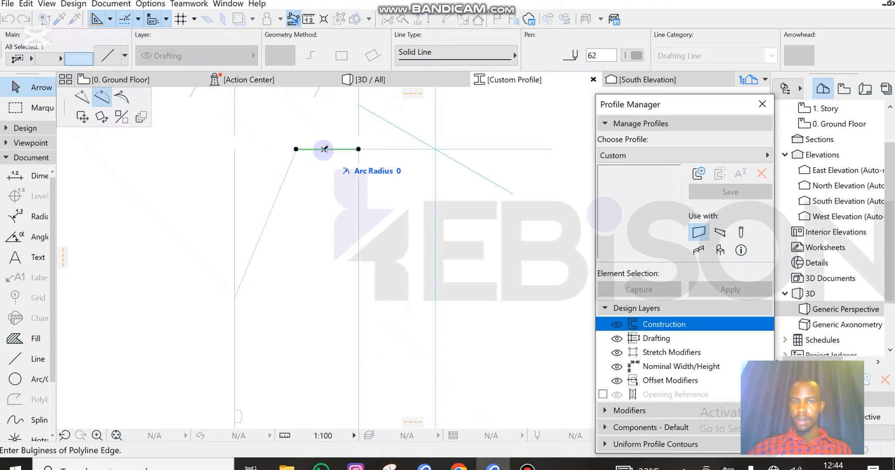
click(329, 153)
click(328, 149)
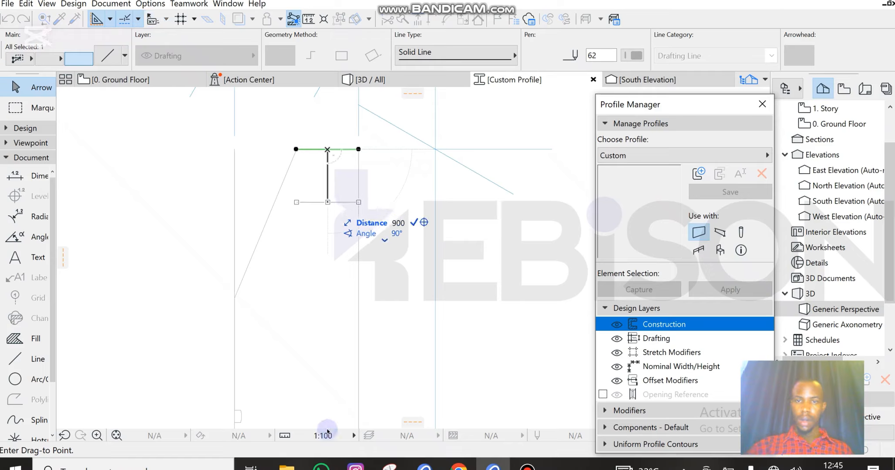
key(Return)
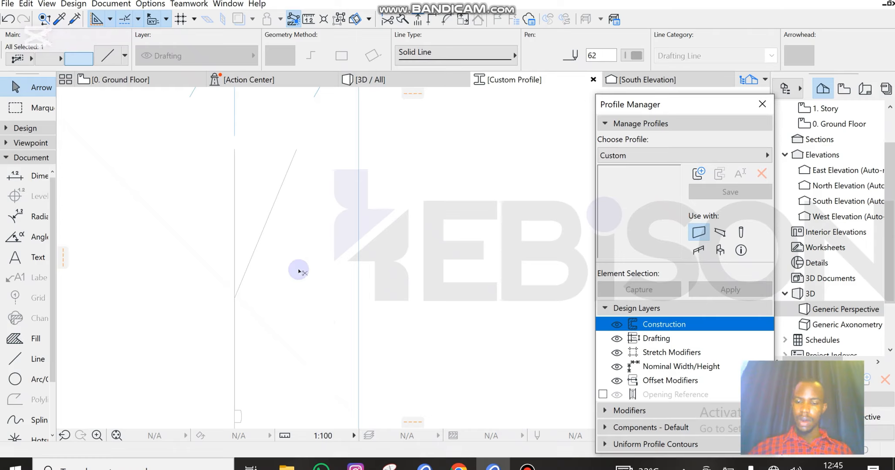
key(ctrl+z)
Step: Move the profile's short top edge, together with its attached dimension points, 9 mm straight down
key(ctrl+d)
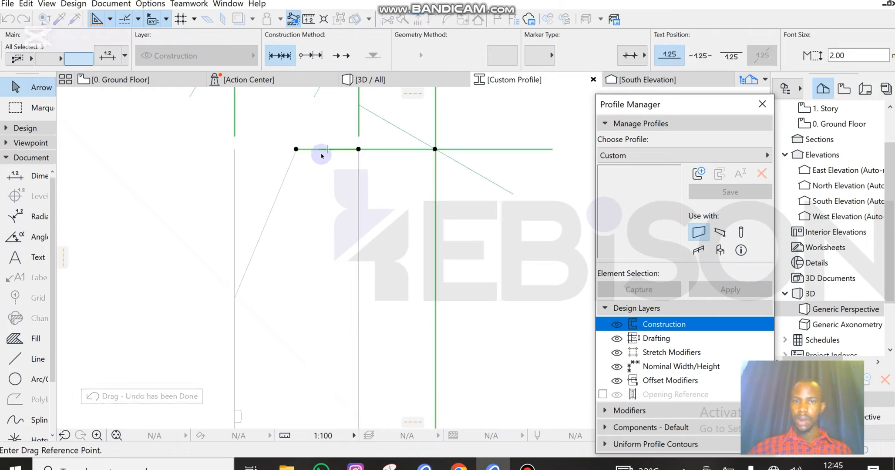
click(323, 150)
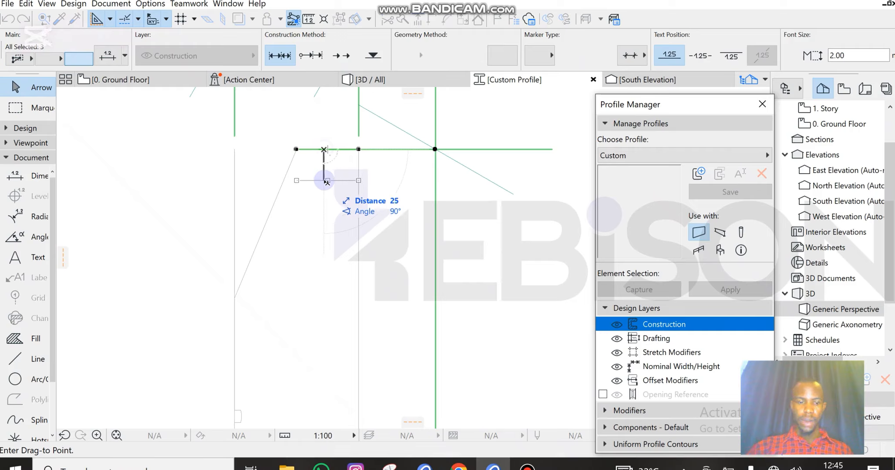
text(4)
key(Return)
scroll(324, 162, down, 3)
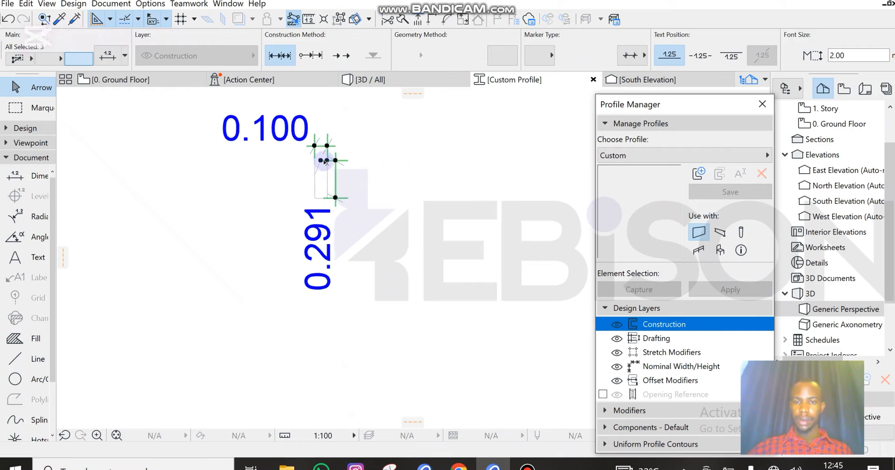
scroll(324, 162, up, 3)
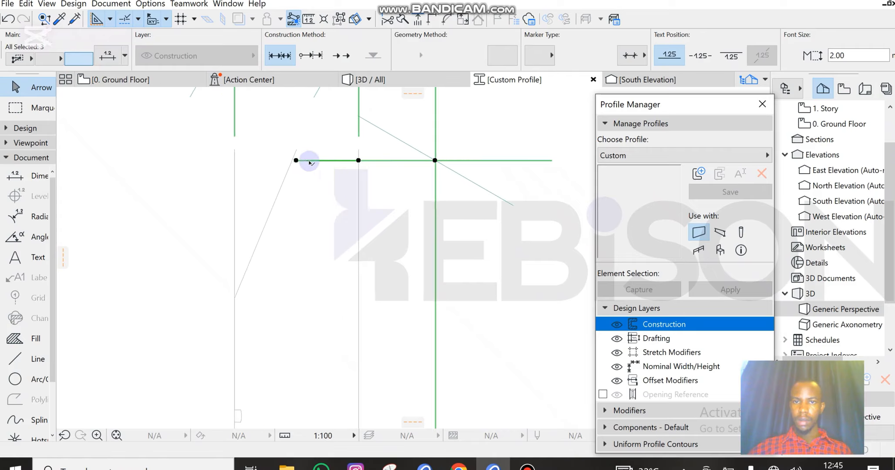
Step: Stretch the left end of the top edge about 22 mm horizontally outward so it crosses the slanted edge
click(296, 161)
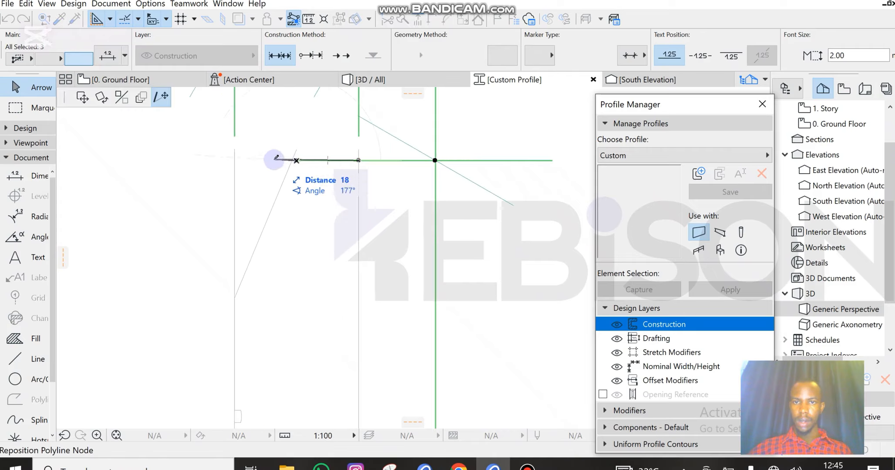
key(Escape)
scroll(289, 163, up, 3)
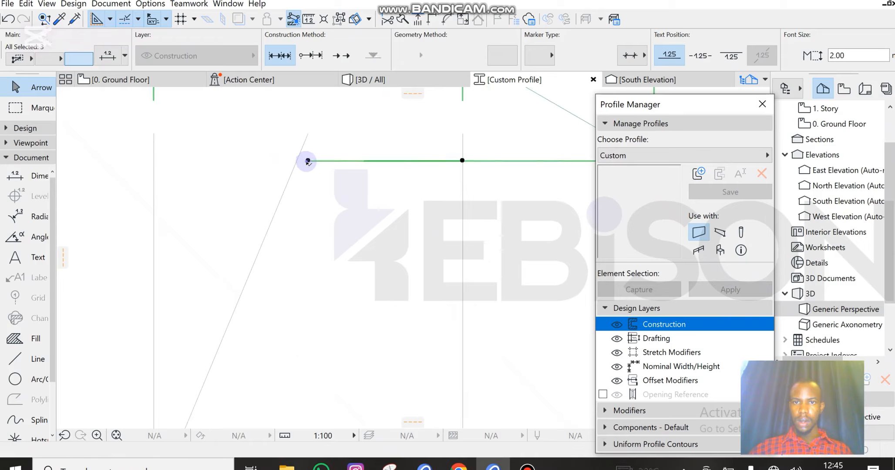
click(308, 161)
key(Escape)
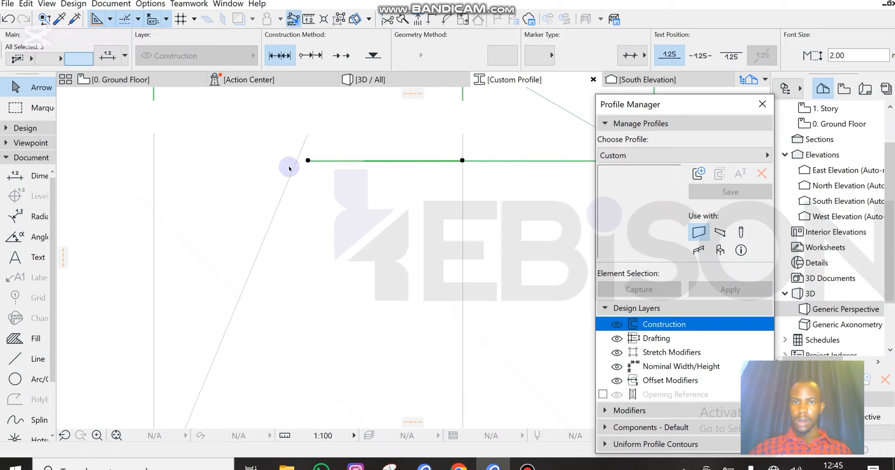
click(308, 160)
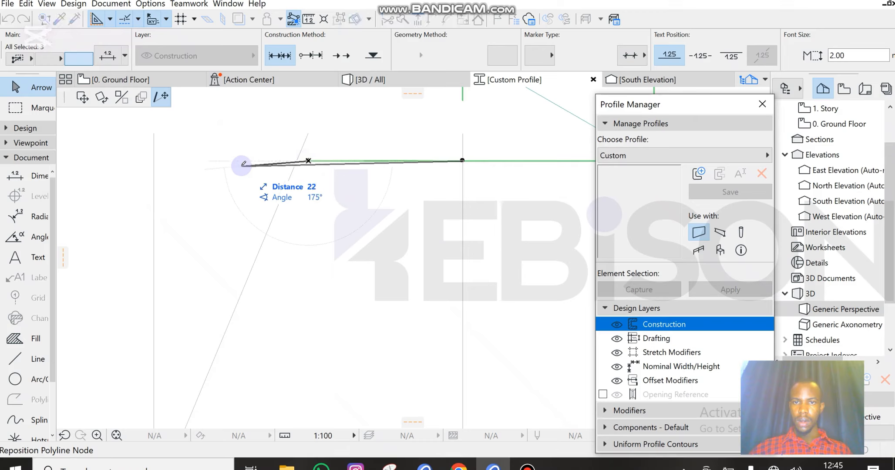
click(244, 159)
key(Escape)
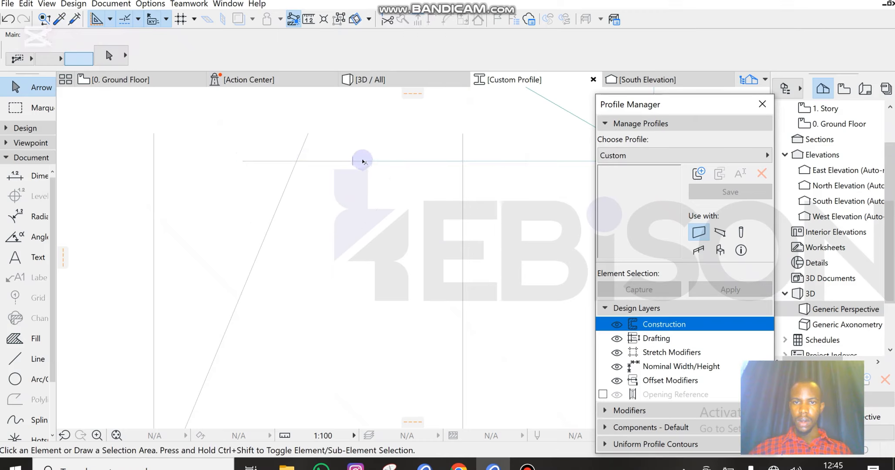
Step: Curve the profile's top edge upward into an arc of about 75 mm radius
click(361, 161)
click(362, 161)
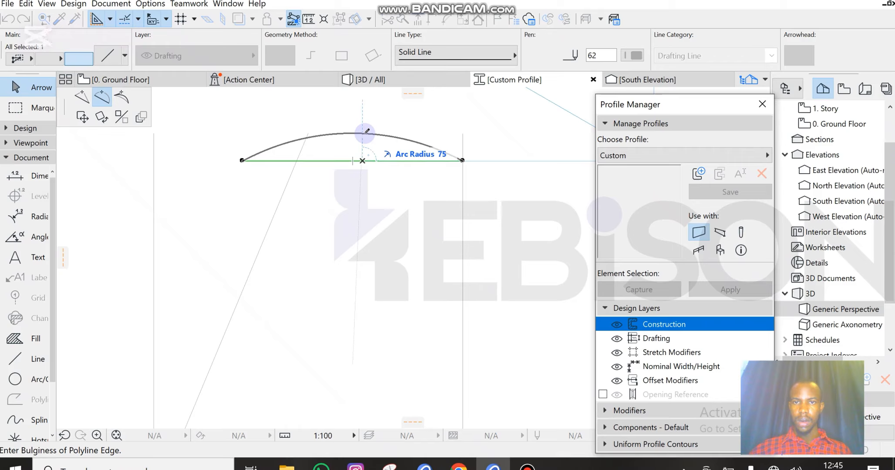
click(365, 134)
key(Escape)
scroll(293, 150, down, 7)
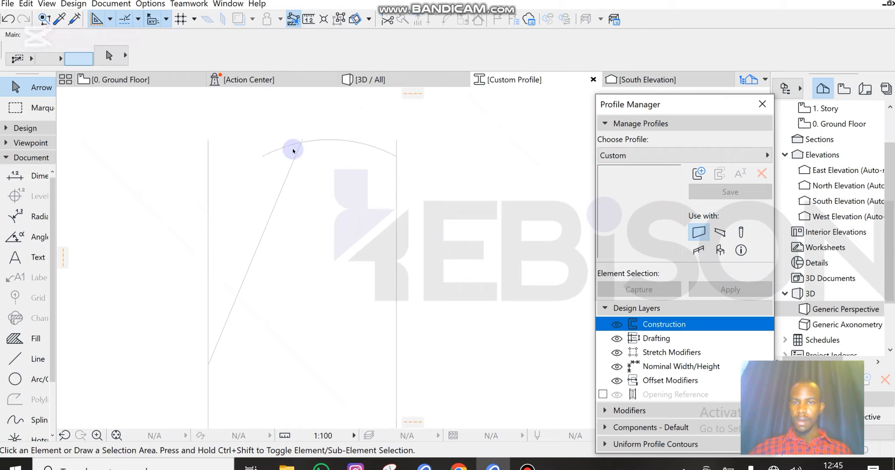
Step: Fill the closed profile outline with the Tile - Wall material
click(27, 338)
scroll(262, 261, up, 3)
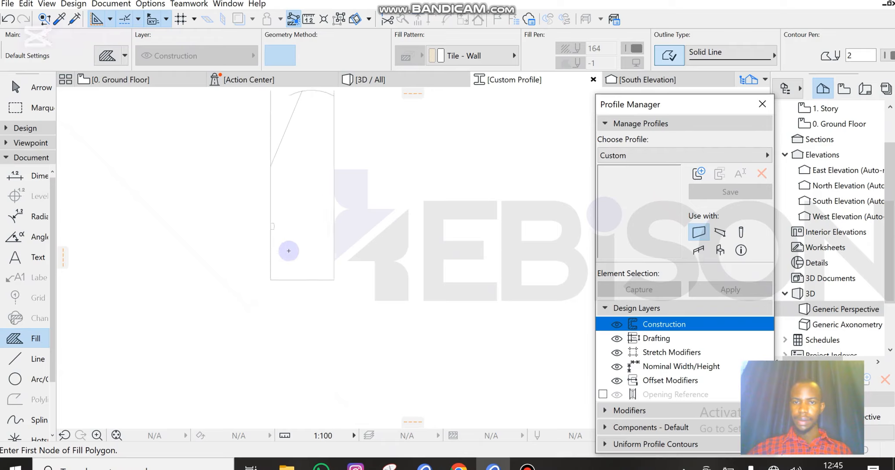
click(334, 232)
scroll(244, 297, down, 2)
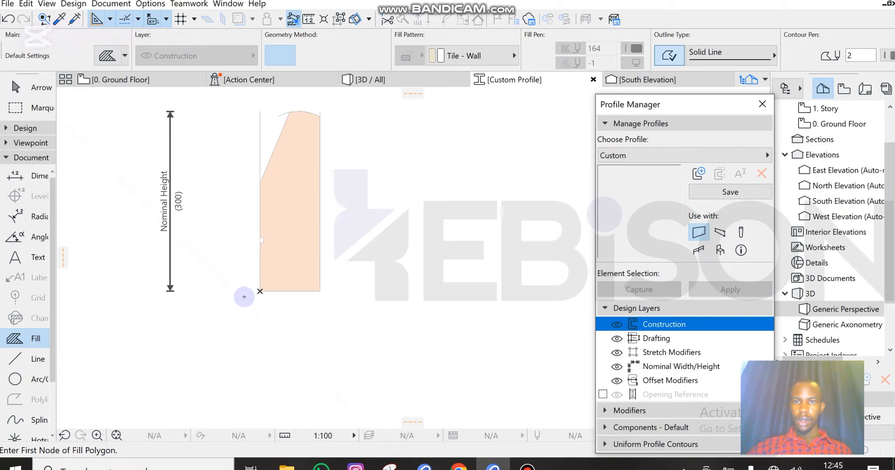
key(Escape)
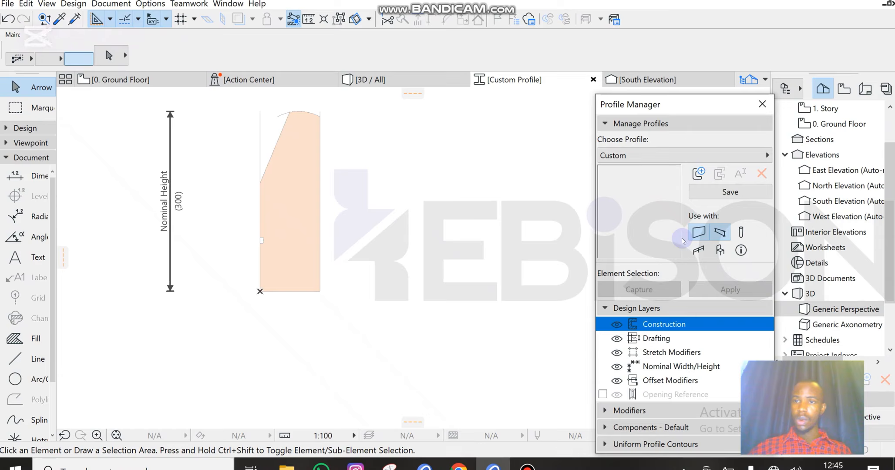
Step: Make the profile available for beams as well as walls and save it as kerbs2
click(731, 192)
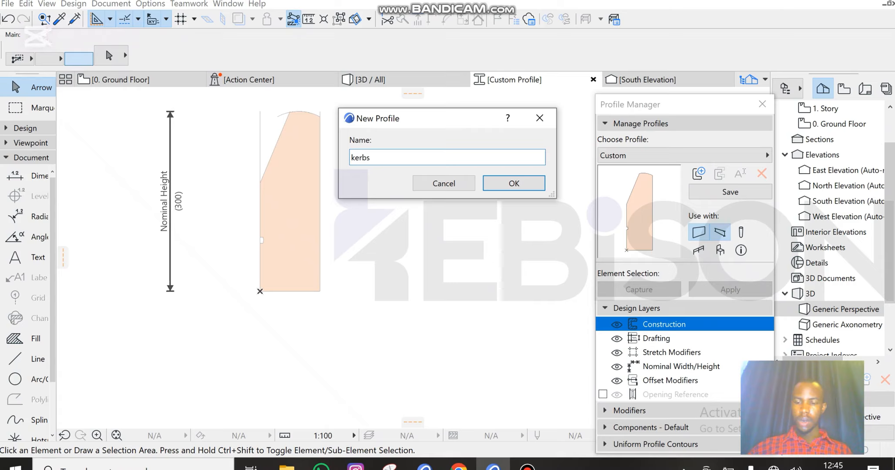
click(514, 185)
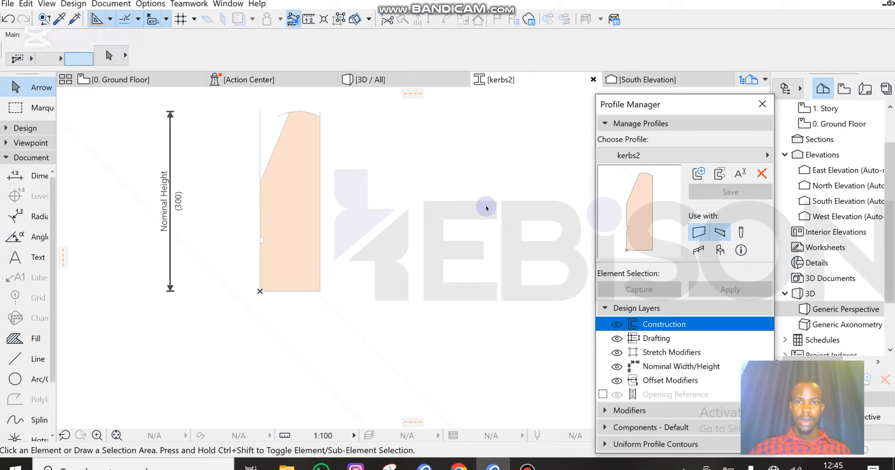
Step: Return to the 0. Ground Floor plan and open the Beam tool's default settings
click(132, 79)
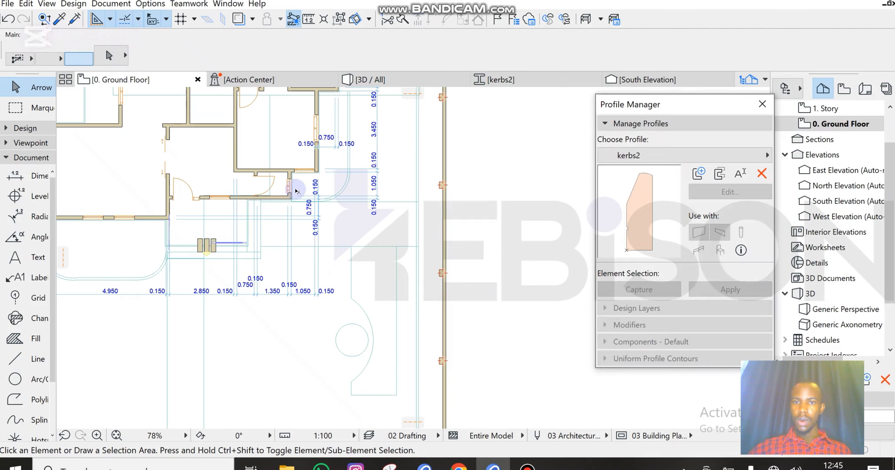
scroll(289, 204, down, 8)
scroll(280, 234, up, 4)
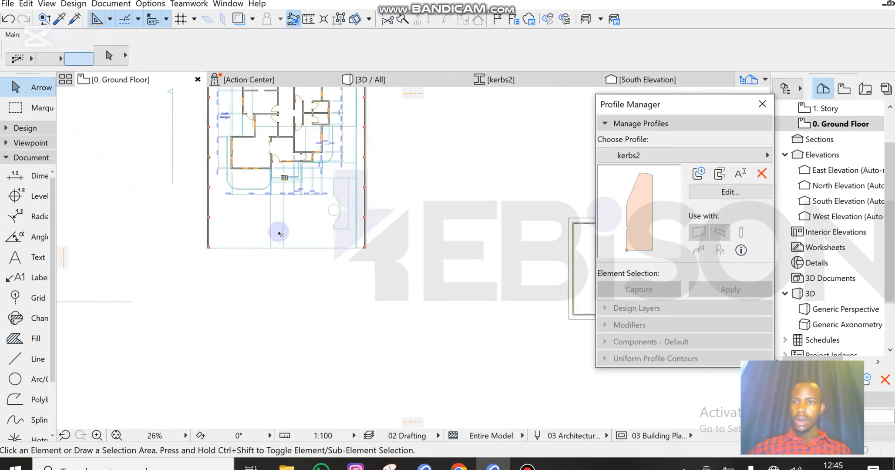
click(25, 158)
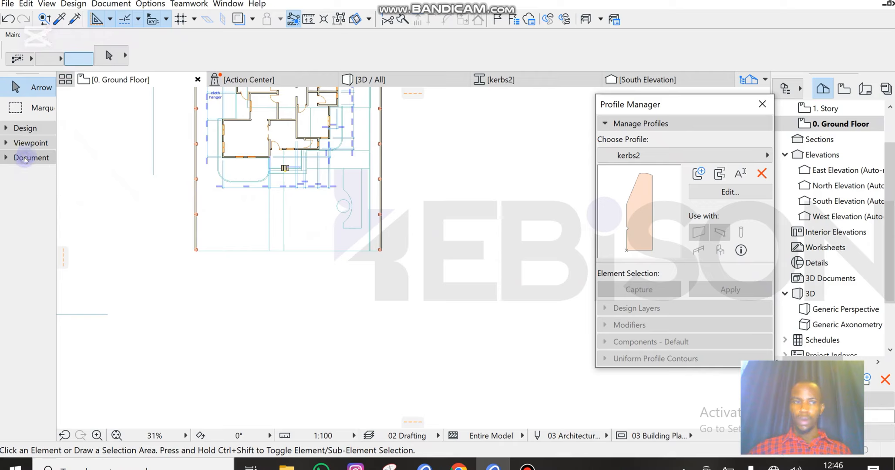
click(24, 127)
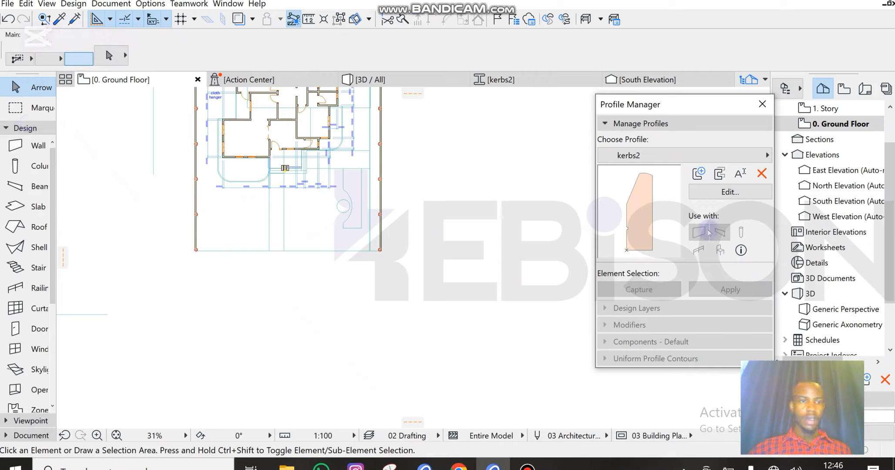
click(24, 187)
double_click(23, 188)
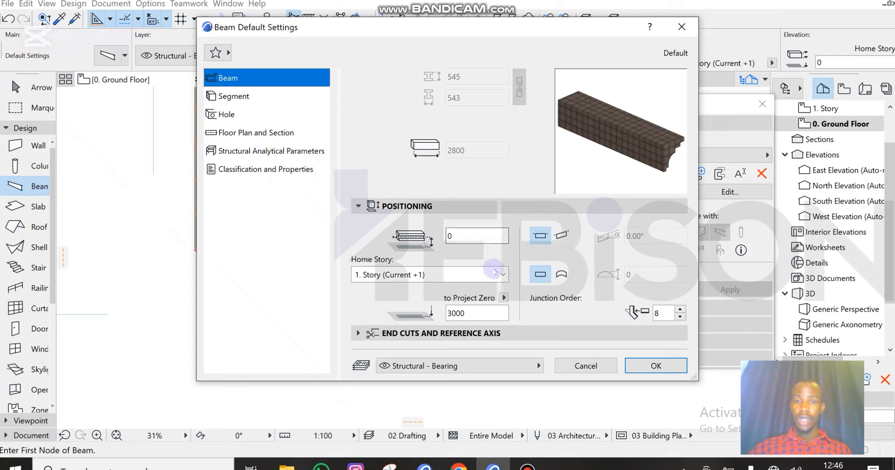
Step: Set the default beam segment to a complex profile cross-section and choose the kerbs2 profile
click(227, 100)
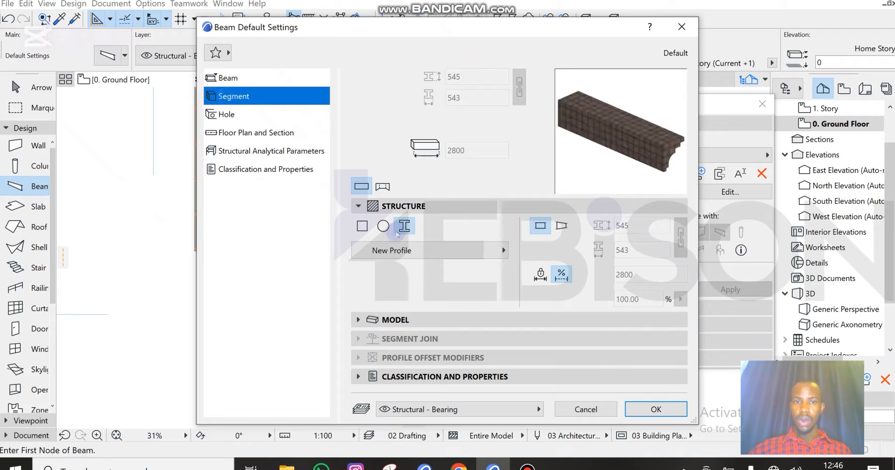
click(385, 228)
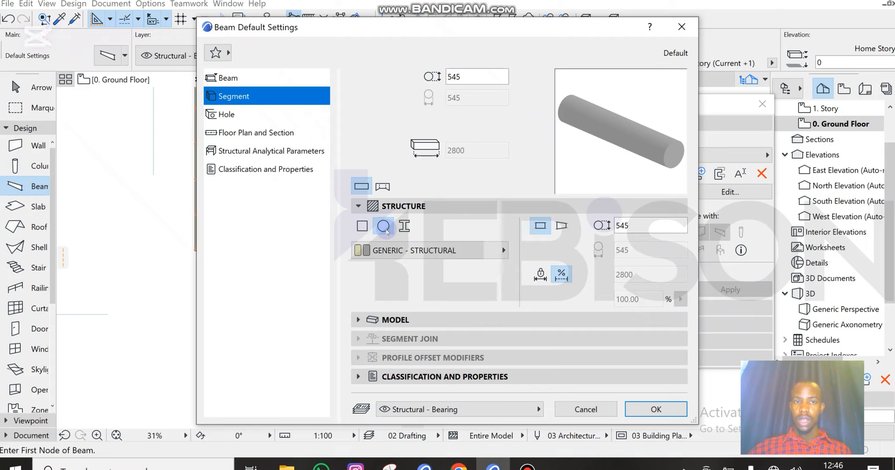
click(363, 226)
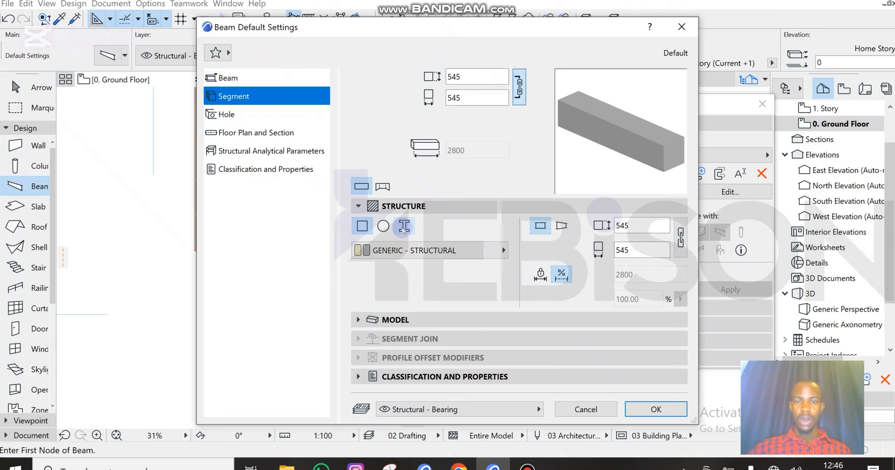
click(404, 228)
click(398, 250)
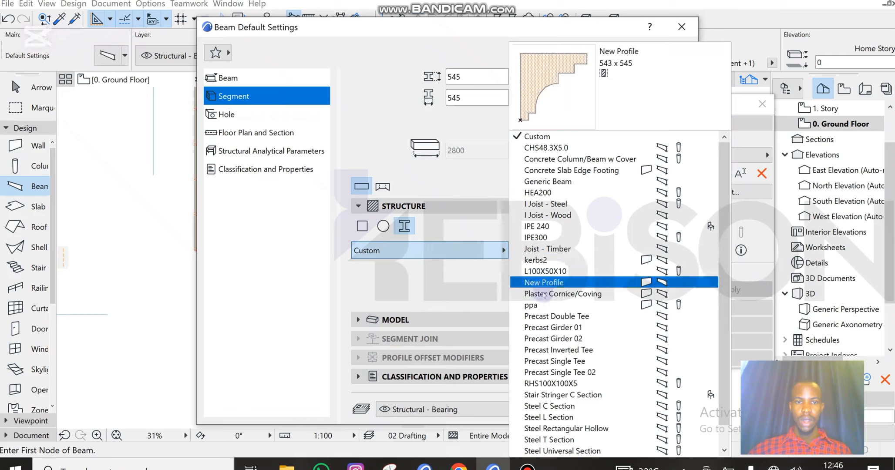
scroll(560, 238, down, 1)
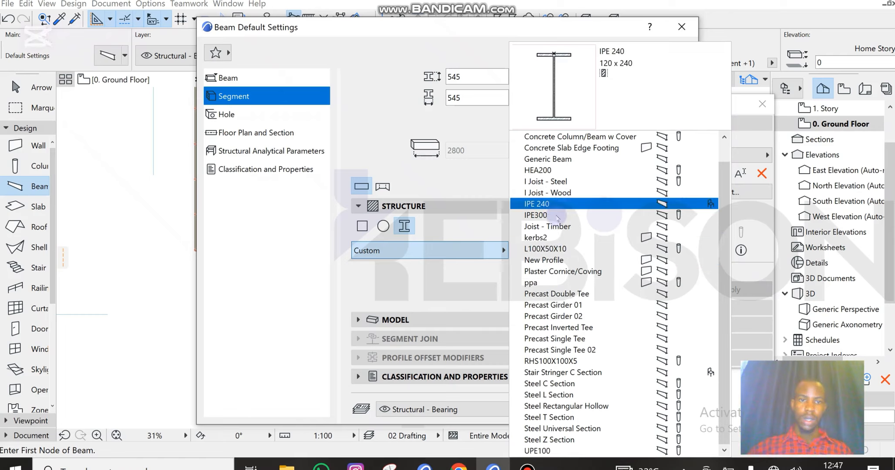
click(556, 238)
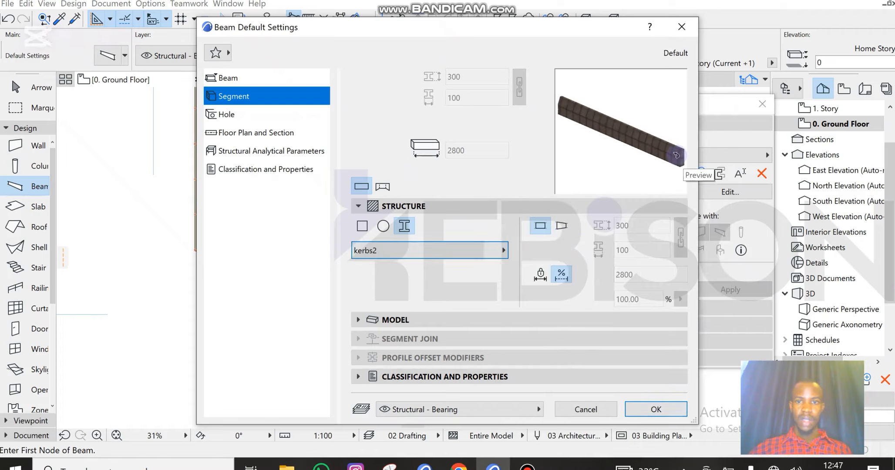
Step: Override the beam's side and end surfaces, link them, assign Stone - Marble Carrara White, and accept the beam defaults
click(375, 320)
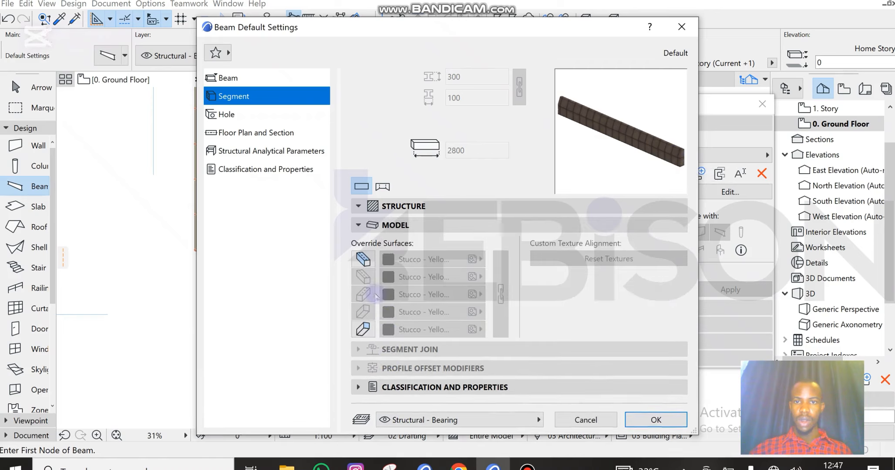
click(363, 259)
click(363, 330)
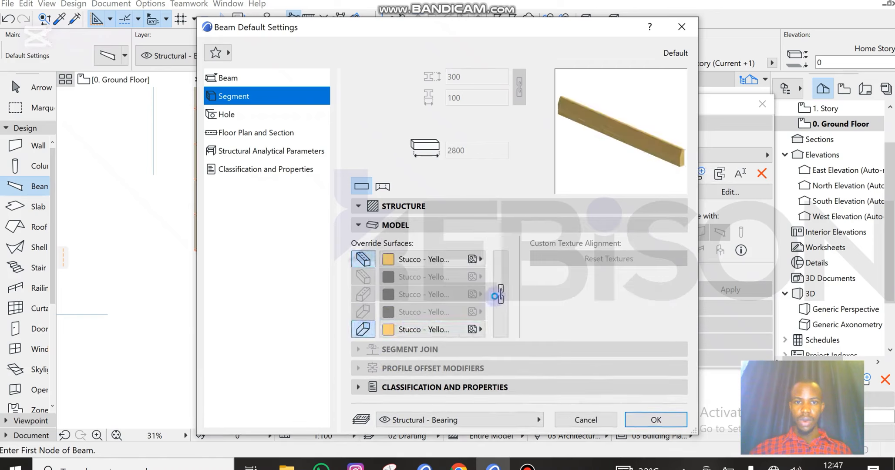
click(501, 296)
click(437, 259)
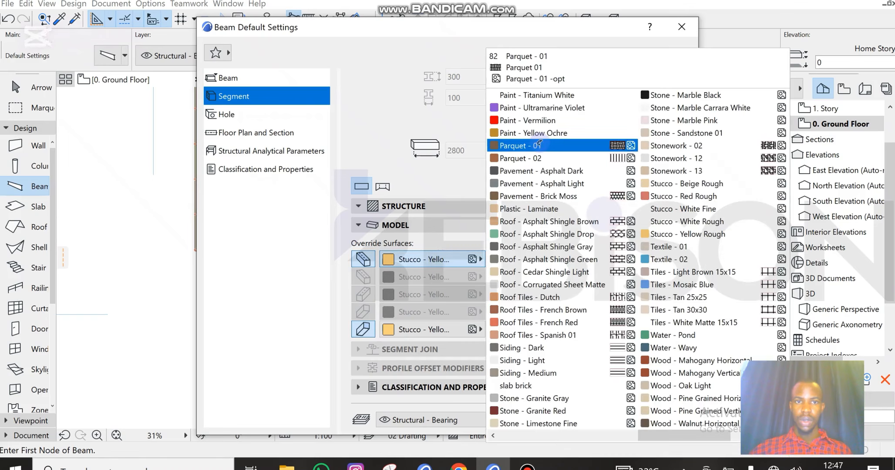
click(682, 108)
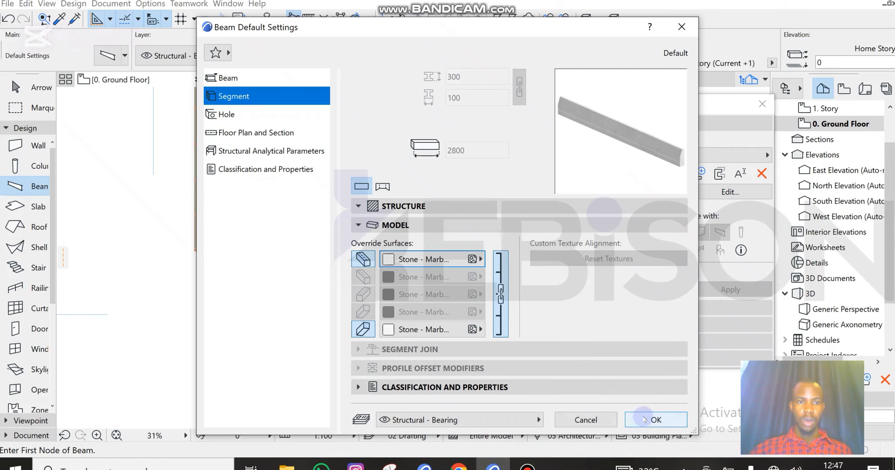
click(644, 420)
Step: Draw a single straight vertical kerb beam about 1775 mm long in the open area below the entrance, and keep it
scroll(366, 198, down, 5)
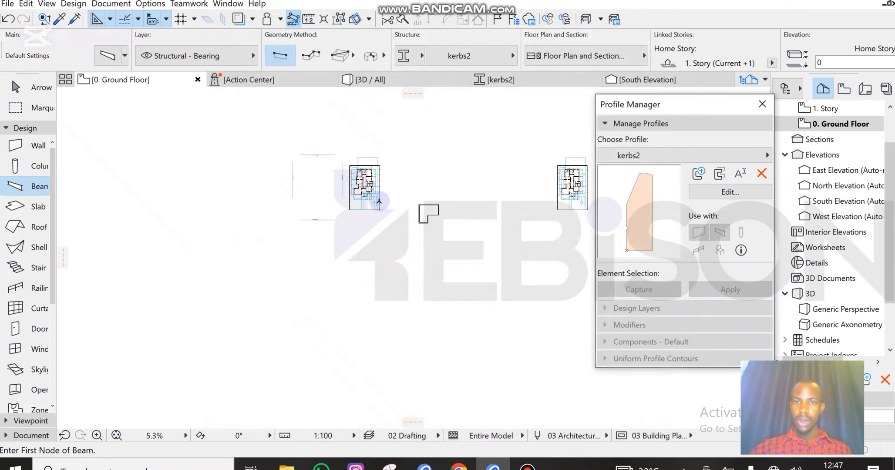
scroll(379, 201, up, 1)
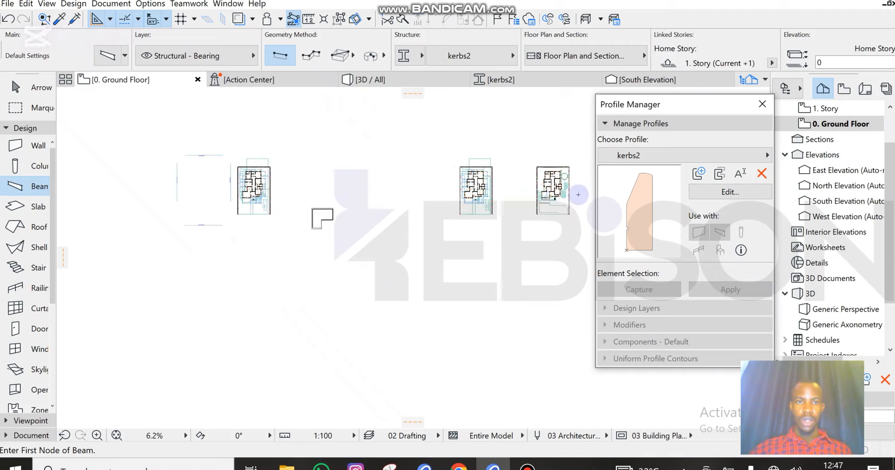
scroll(579, 194, up, 15)
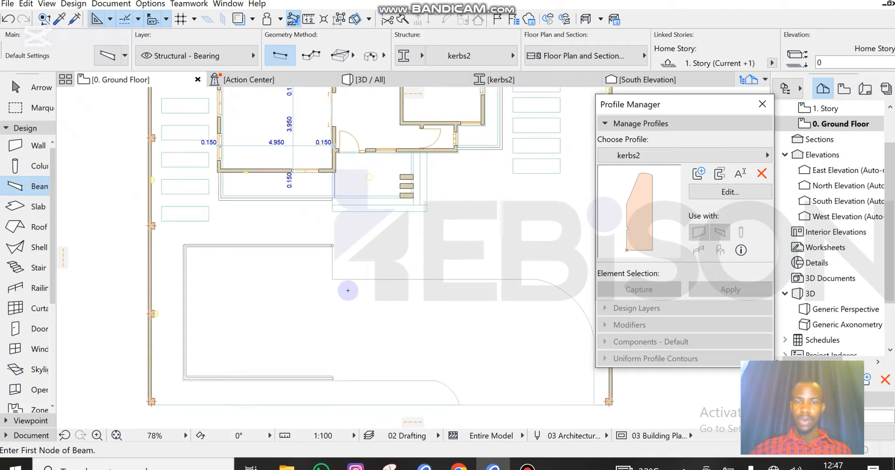
click(361, 285)
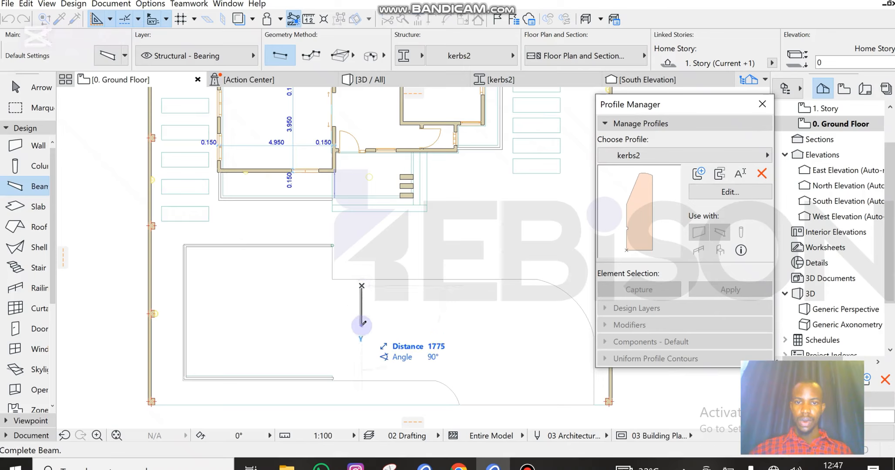
click(402, 324)
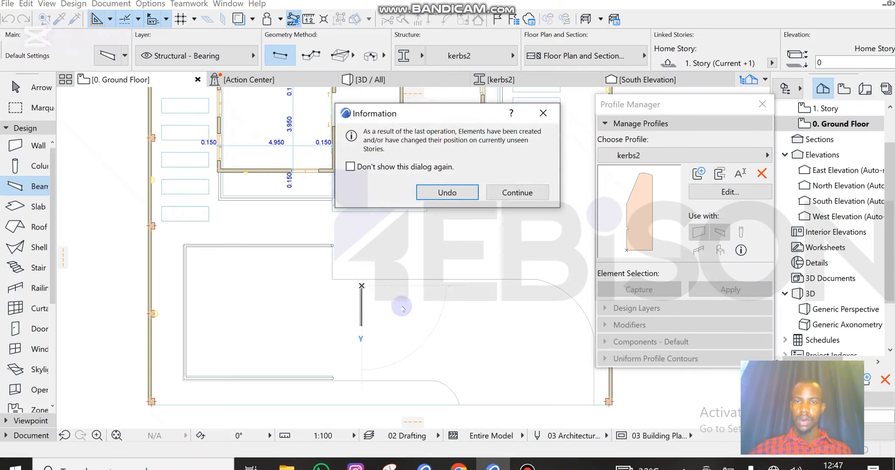
click(514, 192)
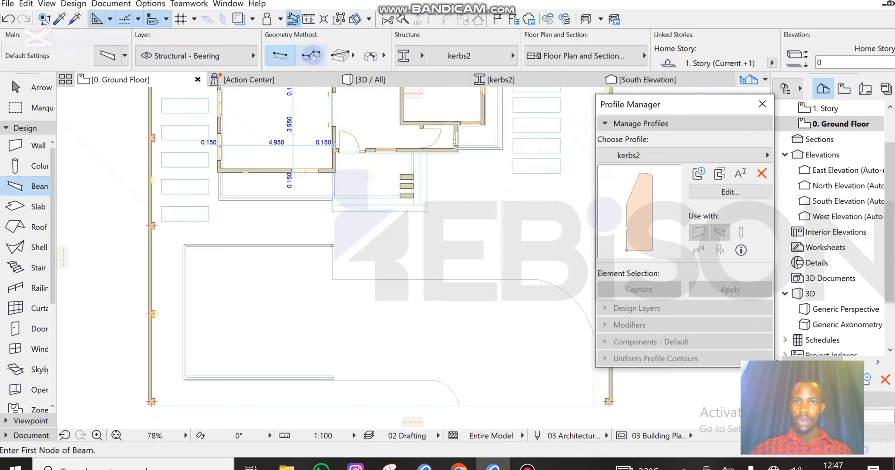
Step: Draw a stepped, four-segment chained kerb beam with right-angled corners beside the single beam, and keep it
click(312, 55)
click(376, 348)
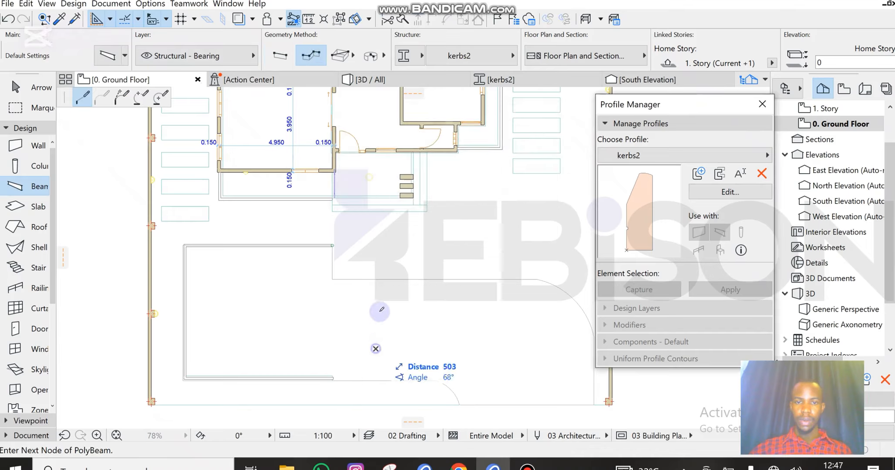
click(376, 299)
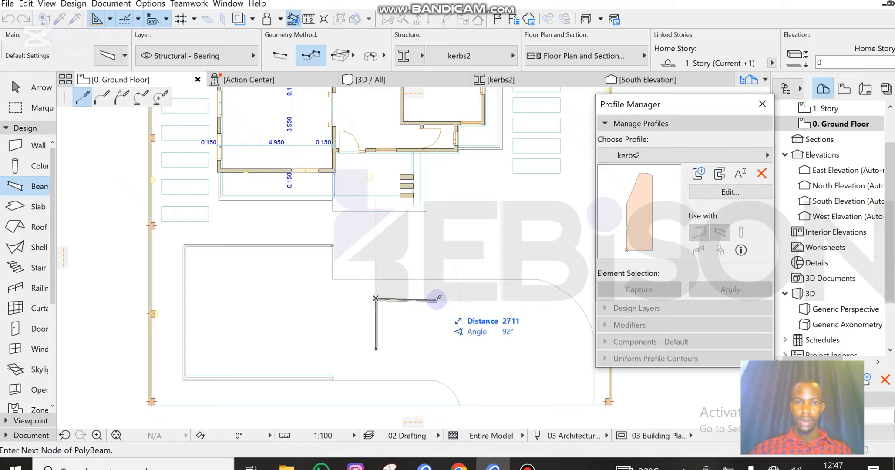
click(439, 298)
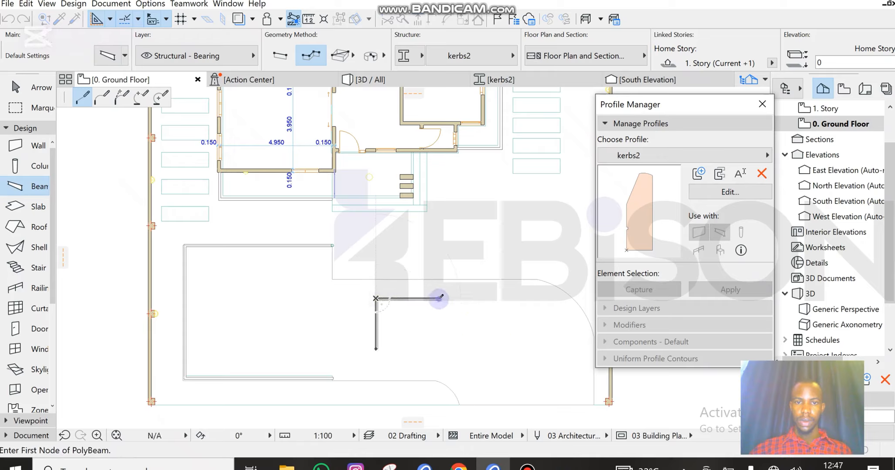
click(439, 333)
double_click(471, 333)
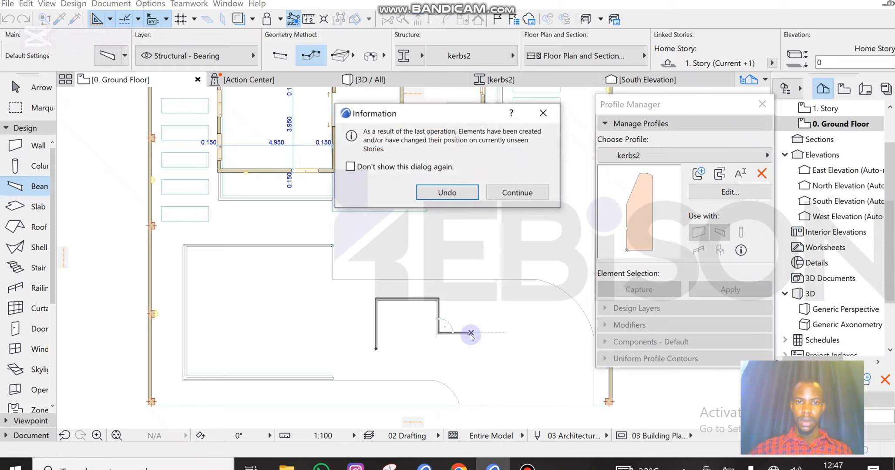
click(515, 192)
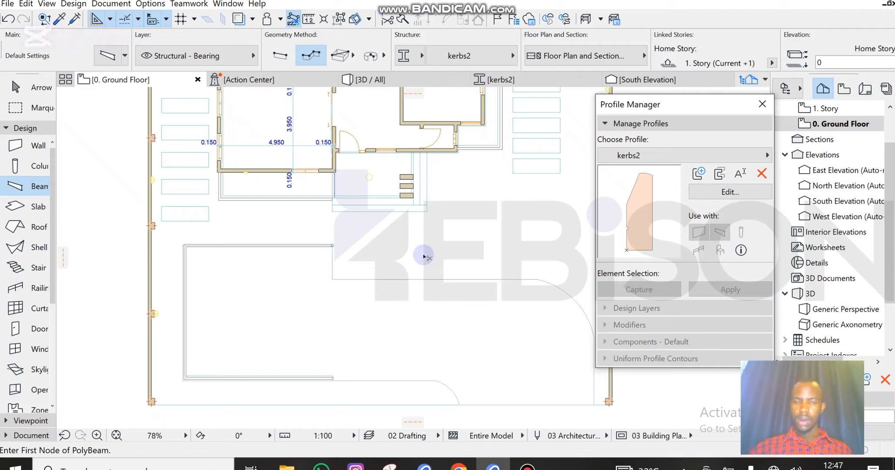
Step: Go up to the 1. Story plan and select the single and chained kerb beams together
key(ctrl+Up)
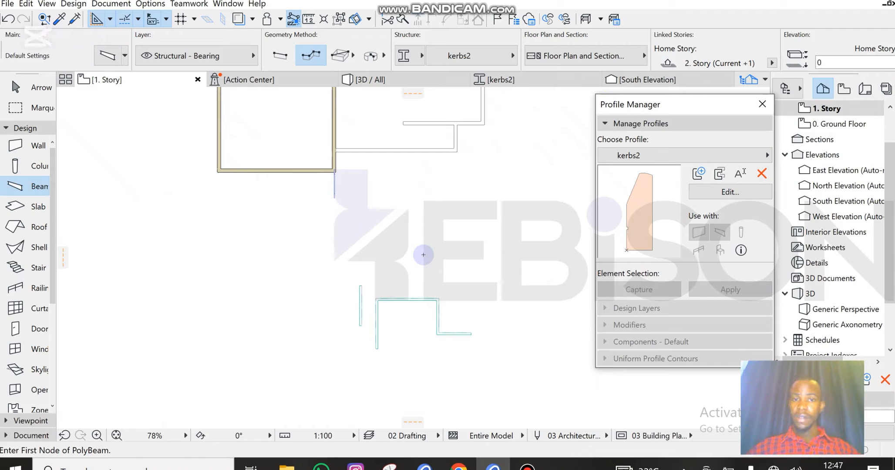
key(Escape)
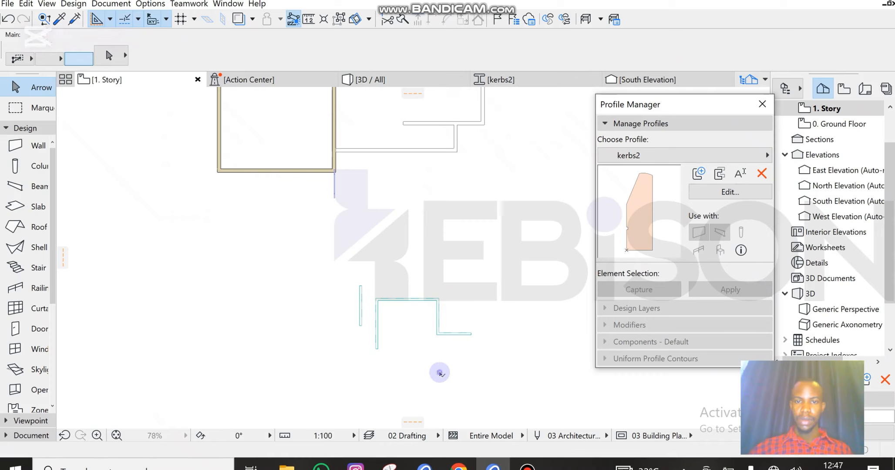
drag(442, 375, 346, 295)
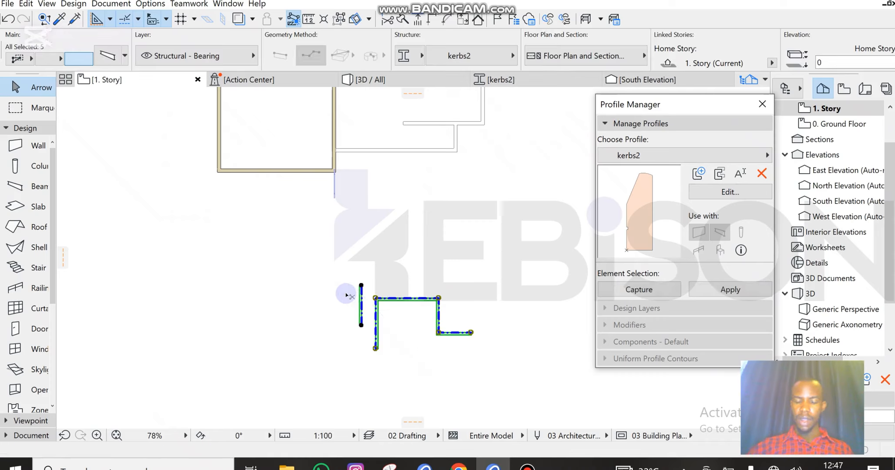